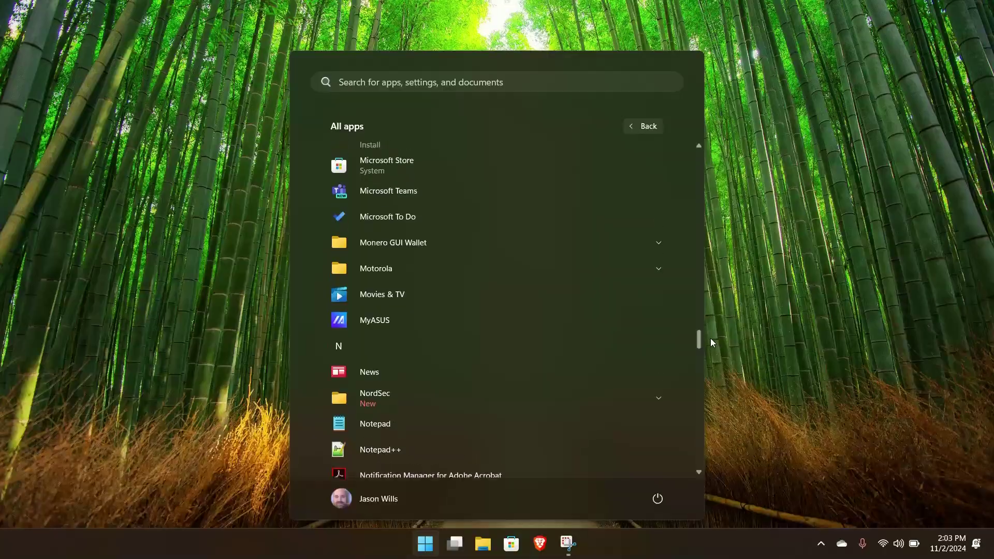
Scroll the All apps list to the Motorola folder in the M section.
scroll(710, 337, "up", 1)
Launch Professional Radio CPS R06.12.05 from the Motorola folder and begin reading the radio.
left_click(452, 287)
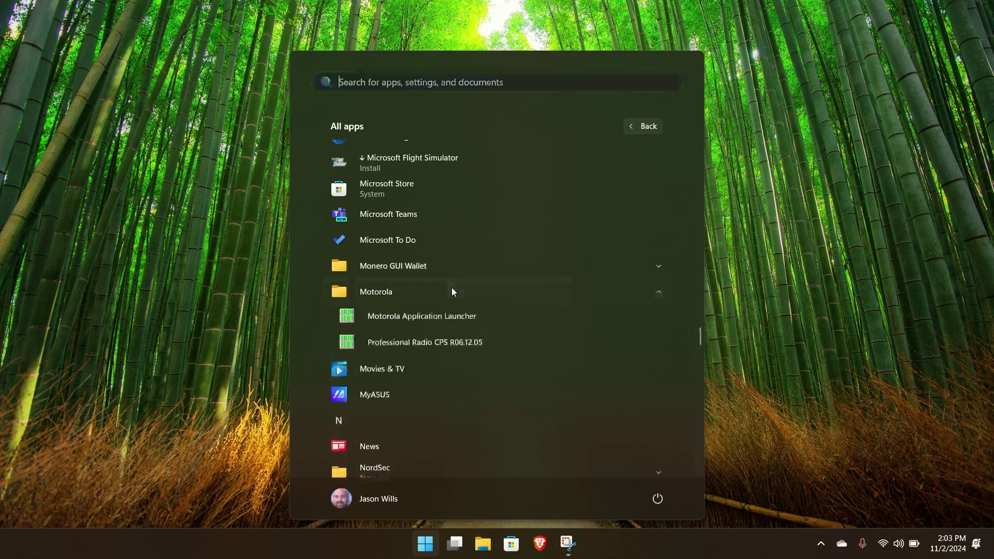
left_click(417, 347)
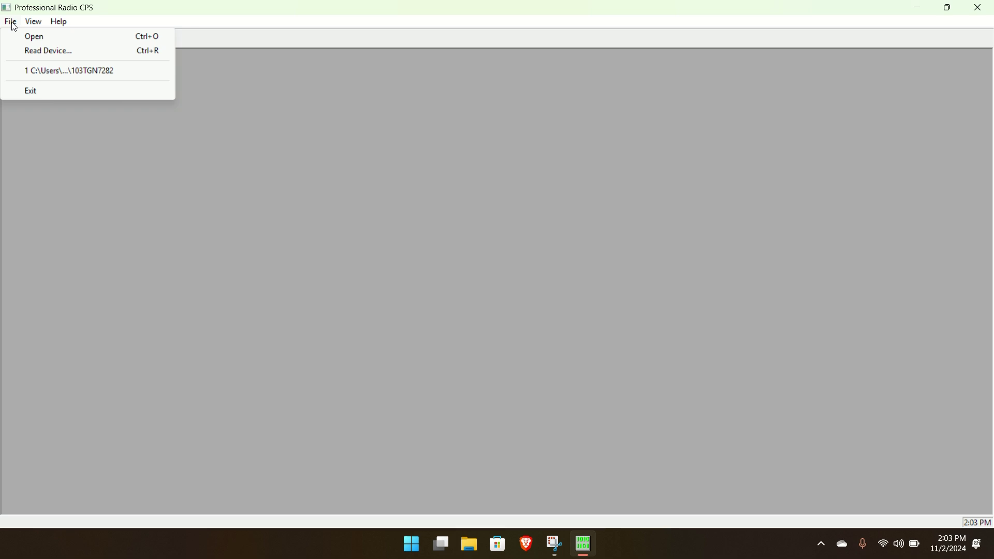
left_click(44, 51)
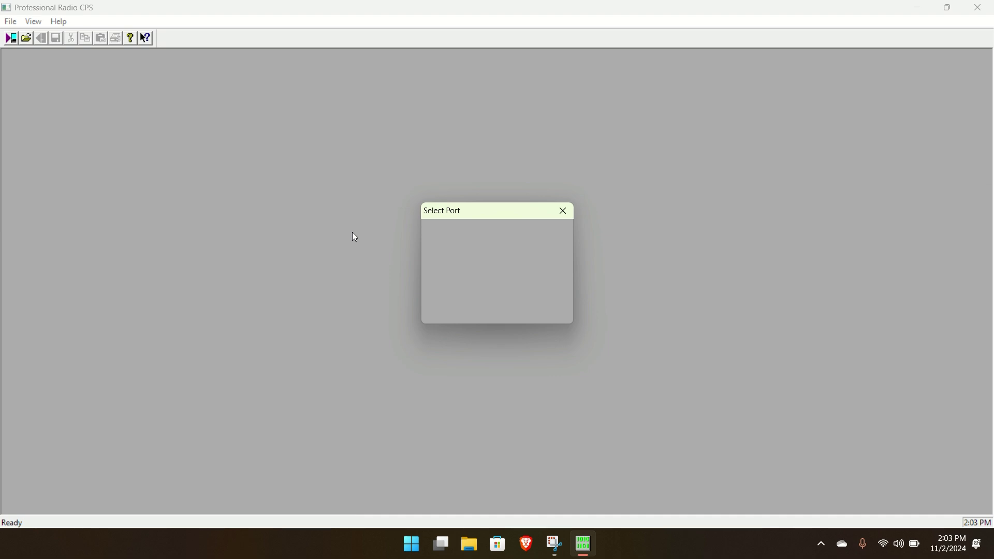
Check the port list, leaving COM4 selected, and open Device Manager from the Start right-click menu.
left_click(519, 242)
left_click(520, 242)
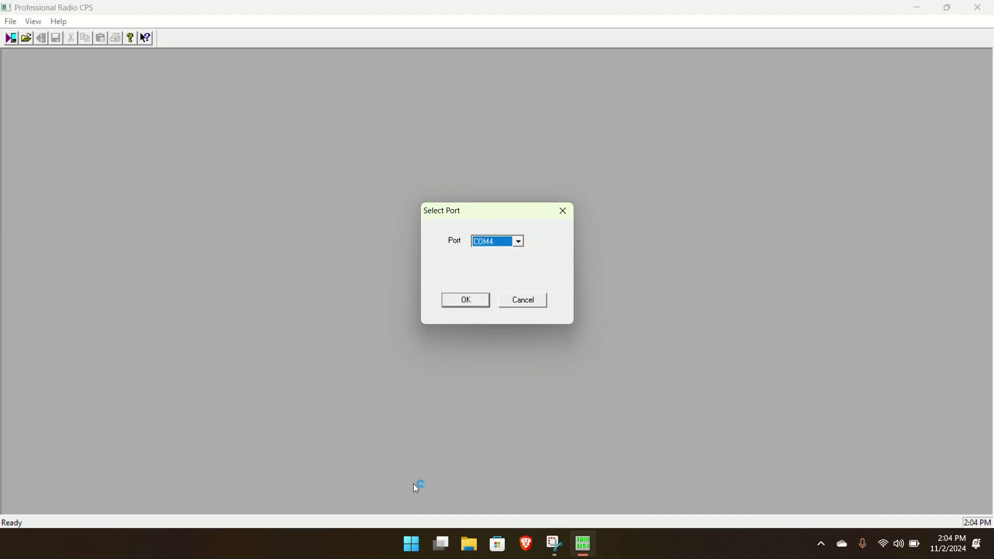
right_click(411, 543)
left_click(386, 257)
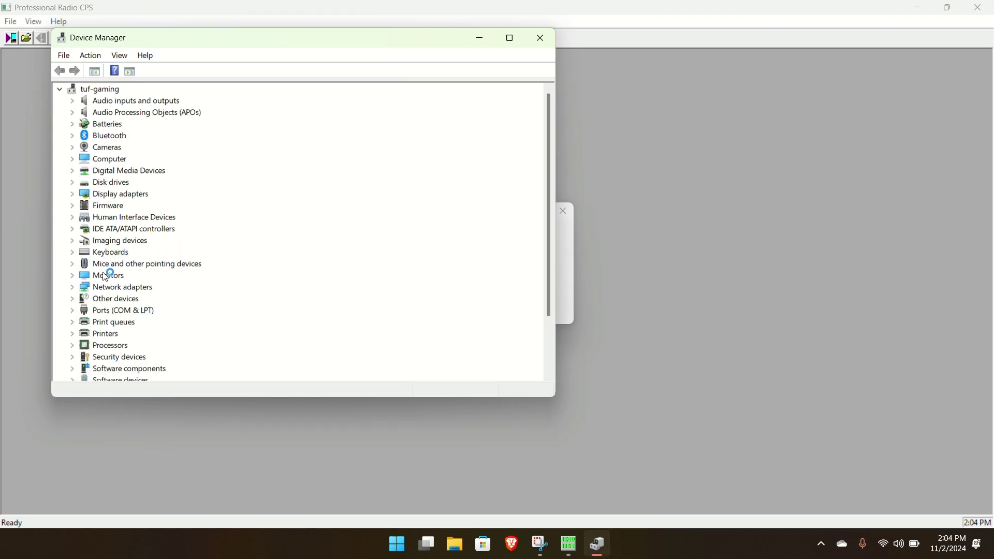
Find the Prolific USB-to-Serial Comm Port on COM11, close Device Manager, and reopen the port list.
left_click(71, 312)
scroll(118, 318, "down", 1)
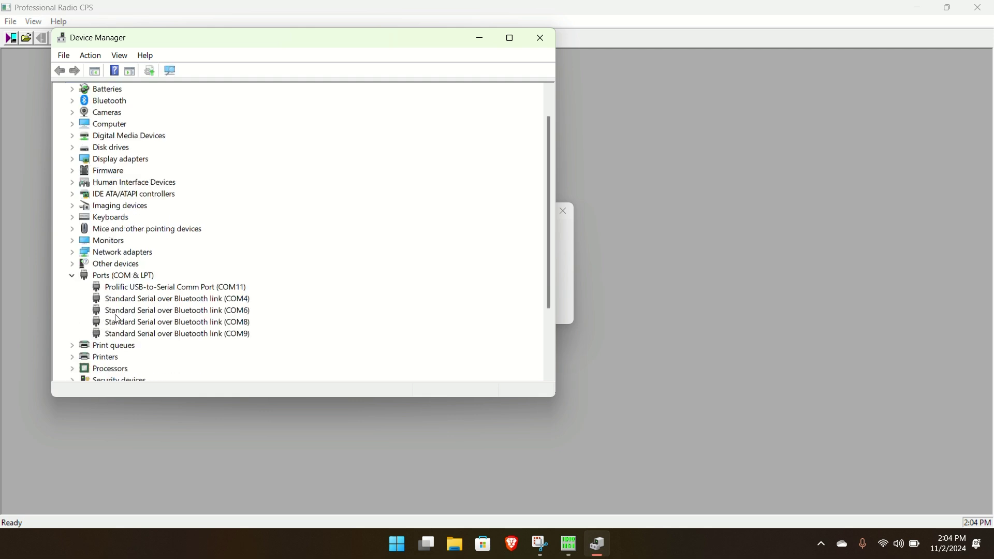
left_click(154, 289)
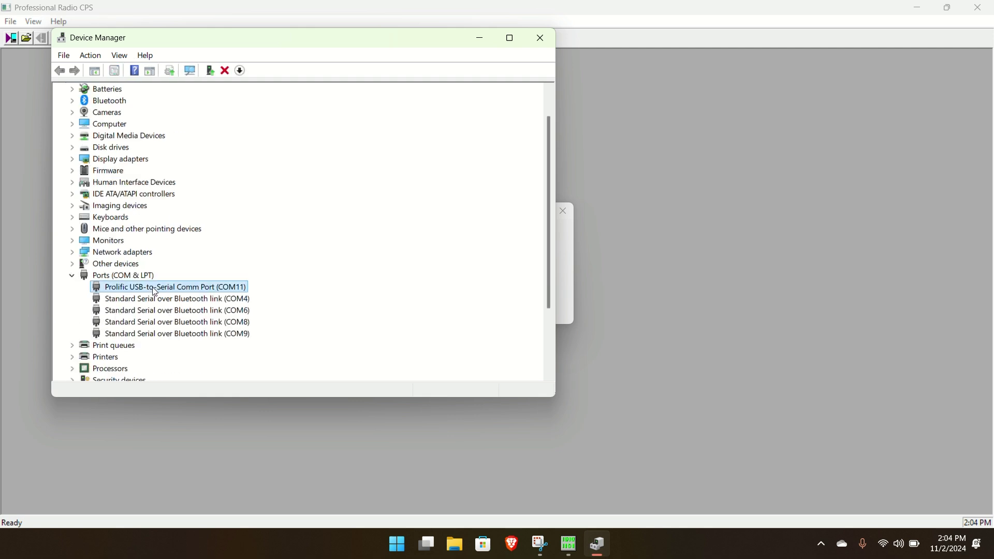
left_click(482, 38)
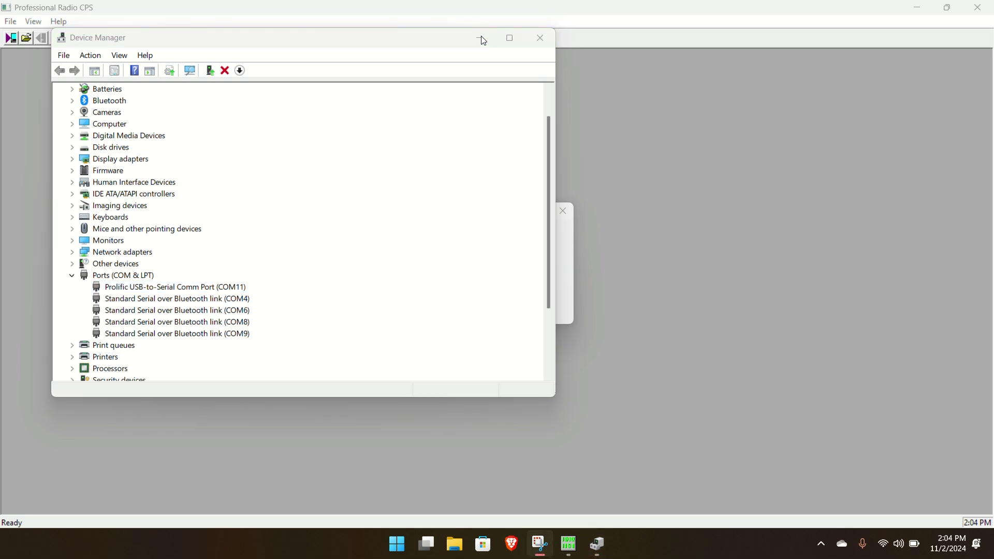
left_click(404, 38)
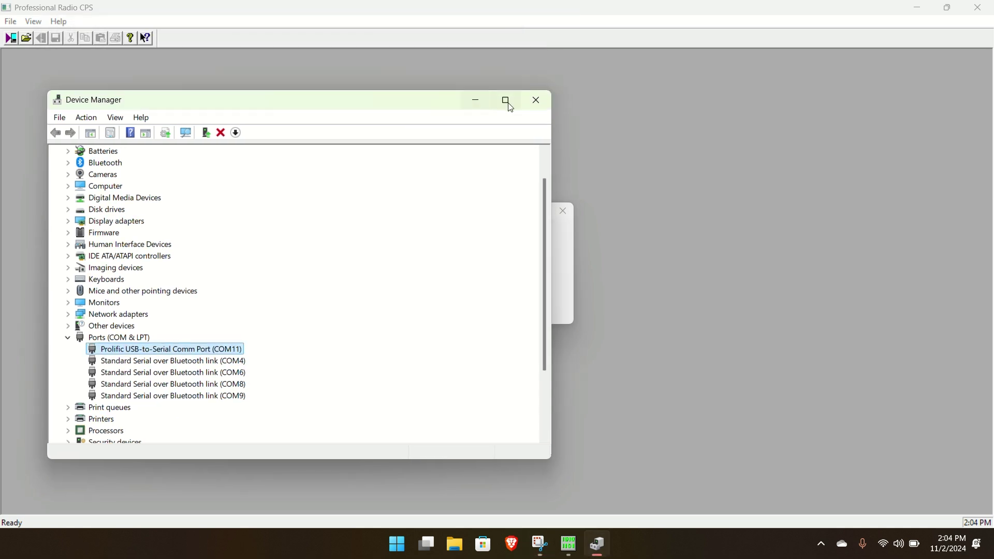
left_click(536, 100)
left_click(491, 241)
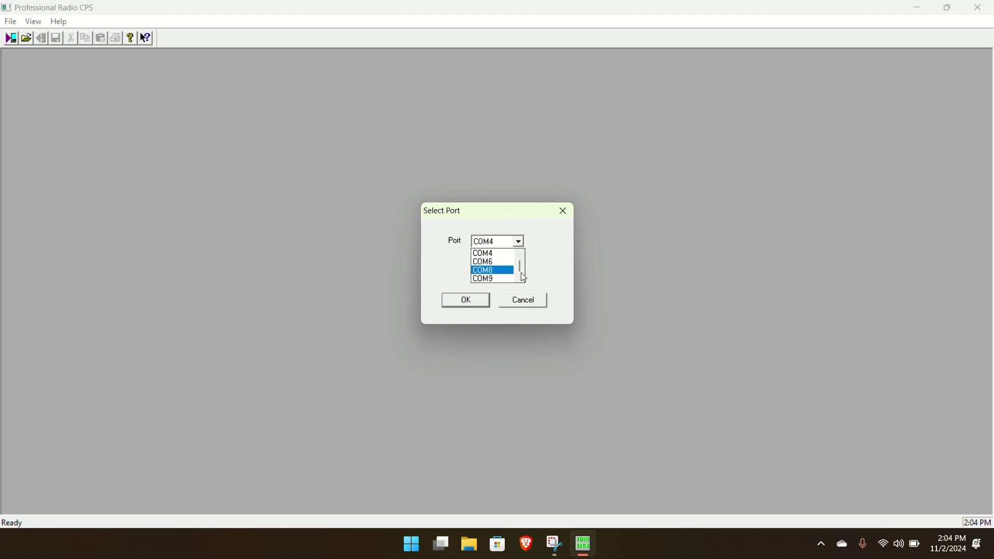
Pick COM11 in the Port list and read the radio.
scroll(522, 269, "up", 2)
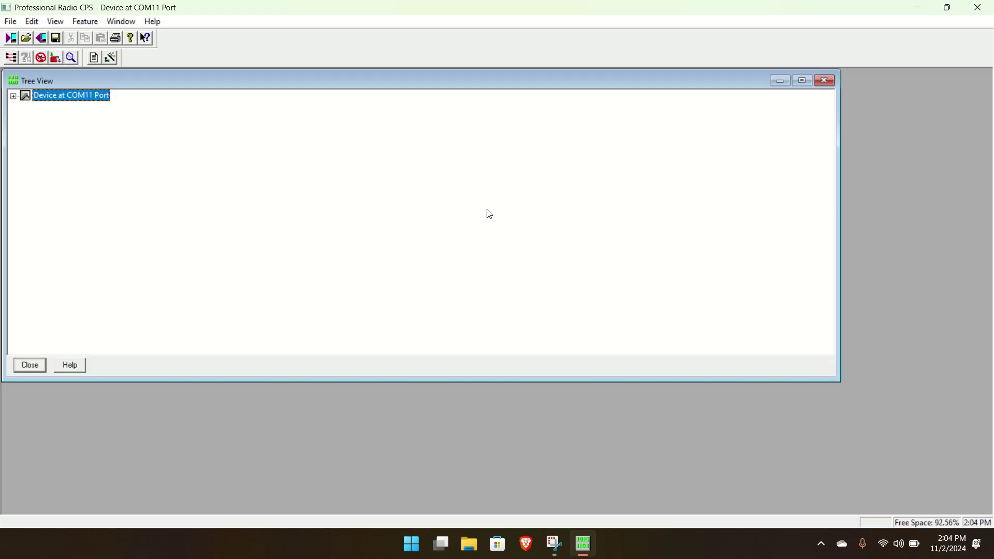
Expand Device at COM11 Port and review Radio Information's tracking, frequency range and Tx power tabs.
left_click(14, 96)
left_click(68, 106)
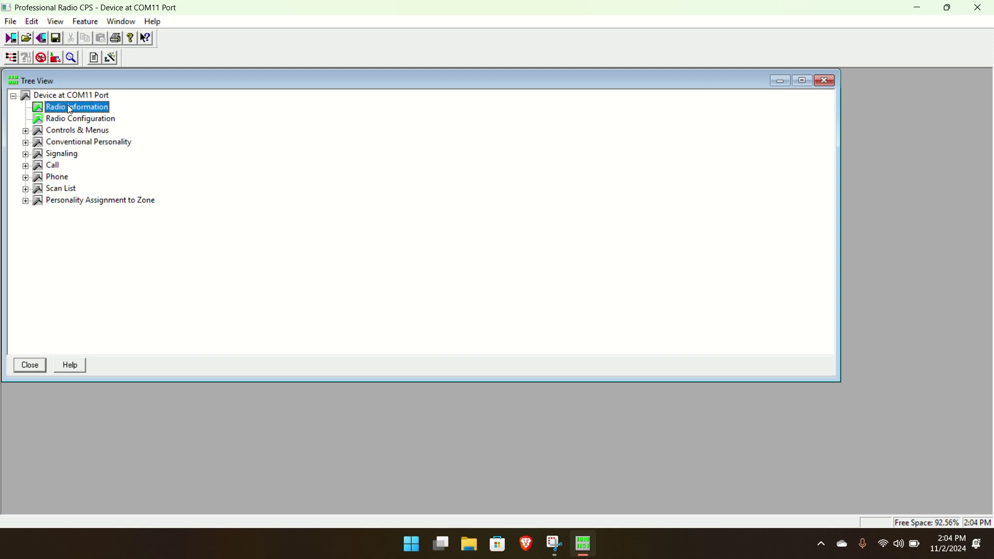
double_click(68, 107)
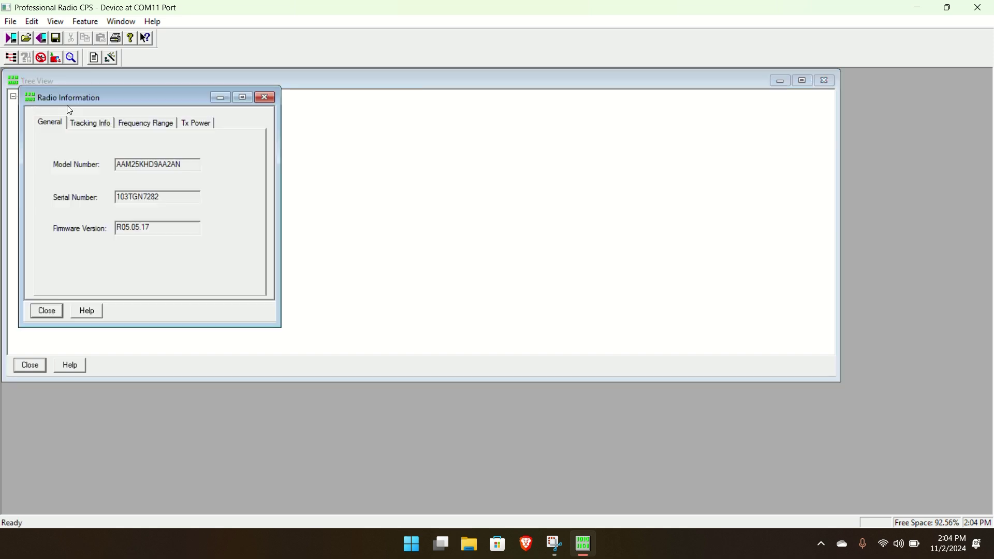
left_click(89, 123)
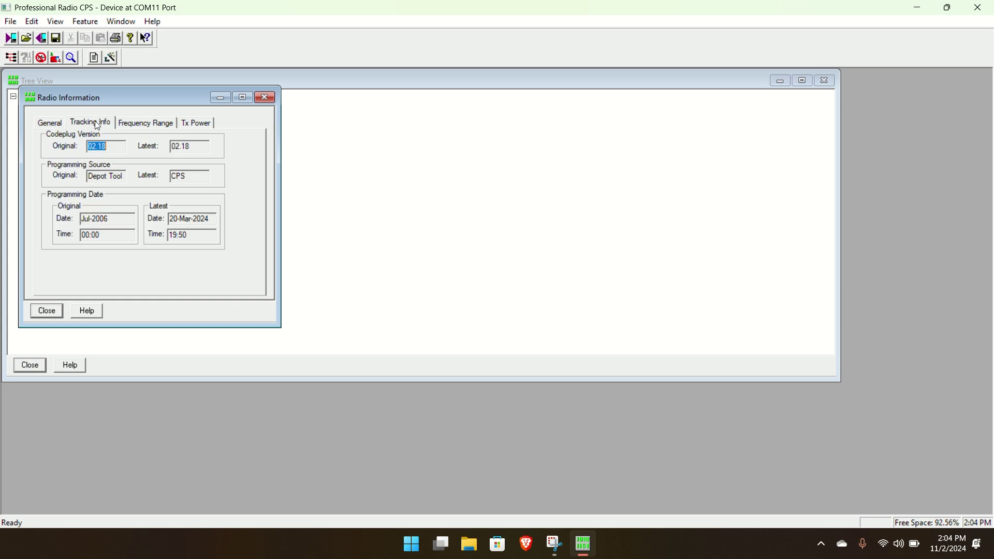
left_click(132, 122)
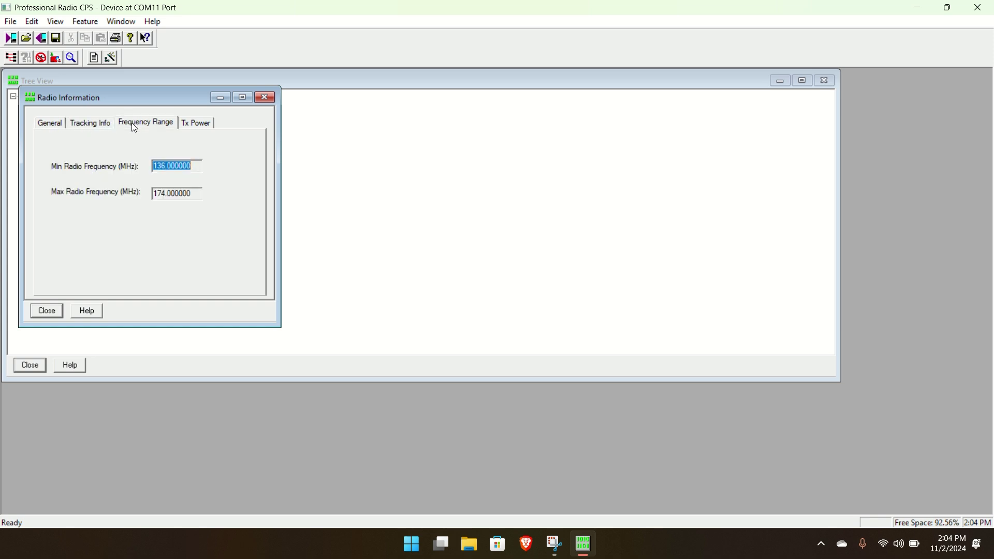
left_click(189, 122)
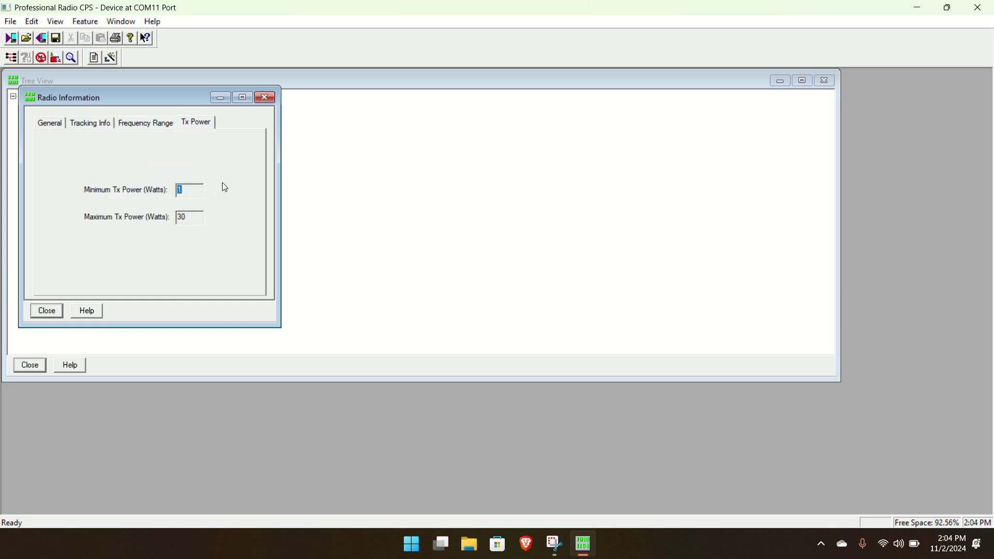
left_click(265, 98)
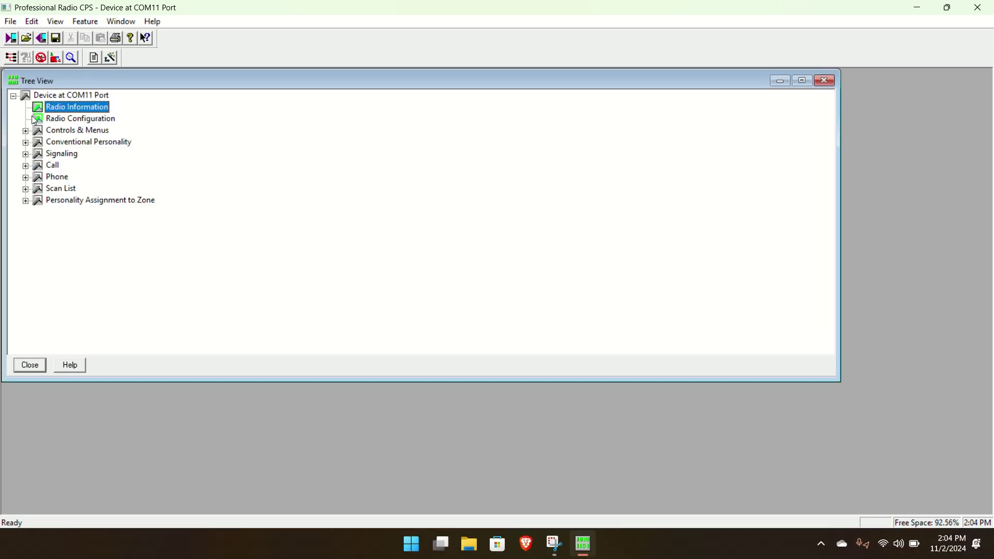
left_click(57, 121)
Open Radio Configuration and browse Lights/LEDs, Alert Tones, Scan, Menu, Test, Monitor, Option Board and Tx Power.
double_click(59, 120)
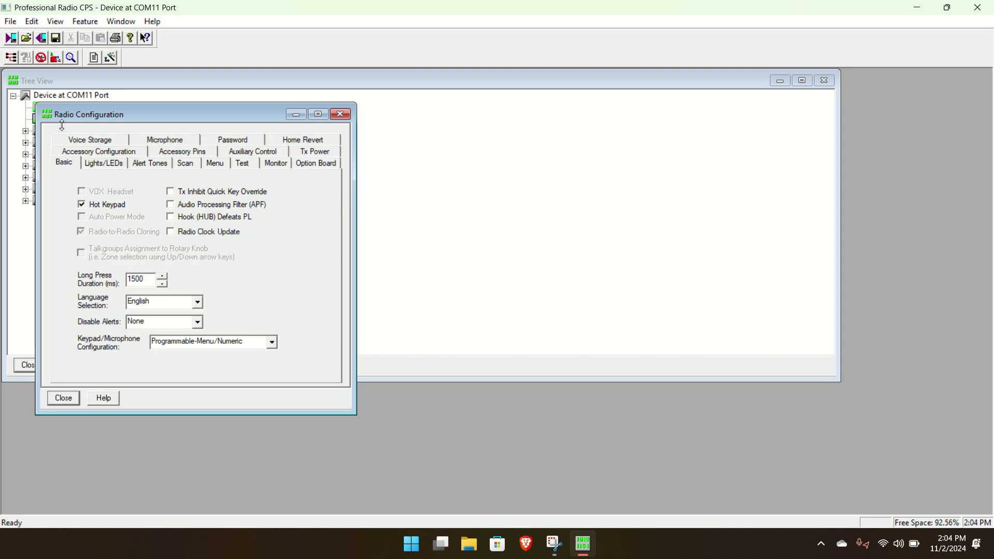
left_click(110, 165)
left_click(138, 165)
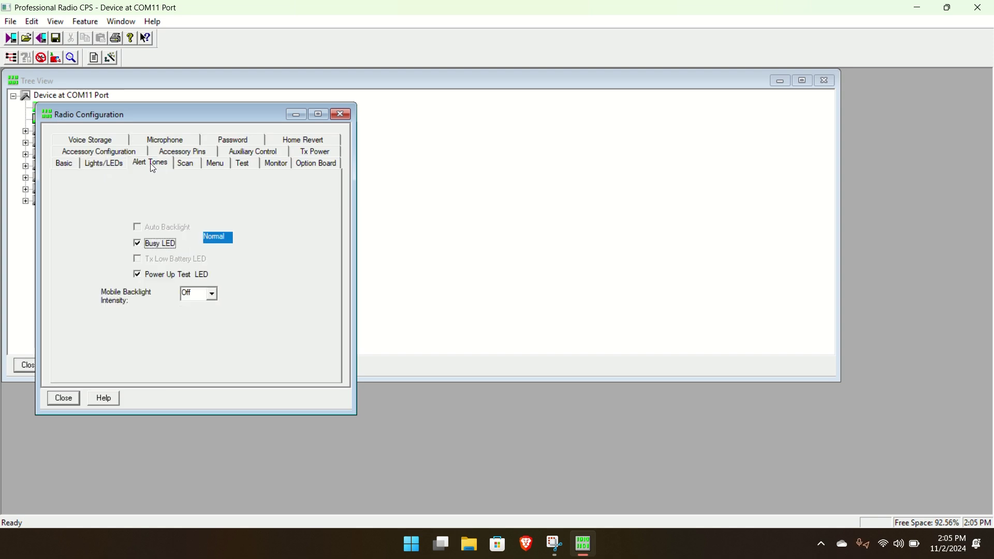
left_click(179, 163)
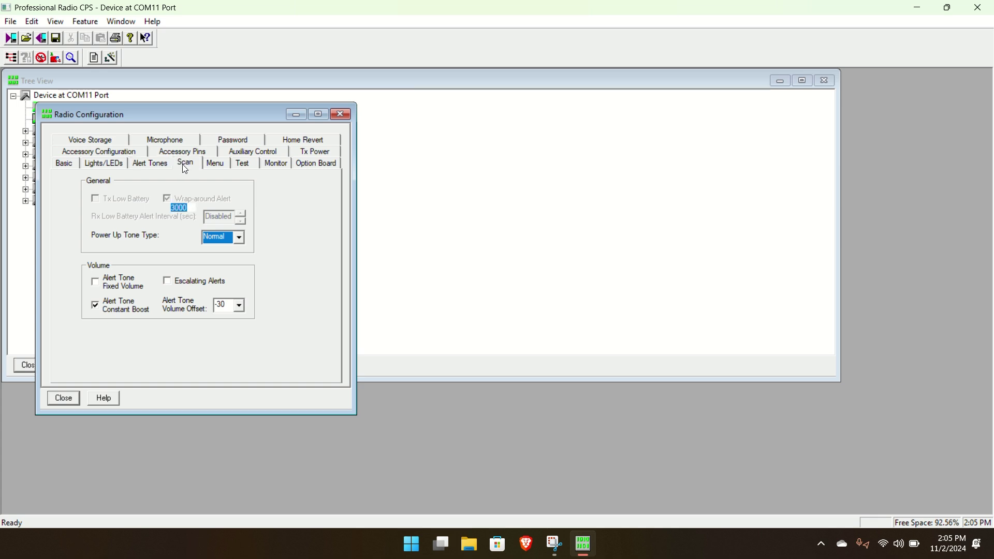
left_click(215, 165)
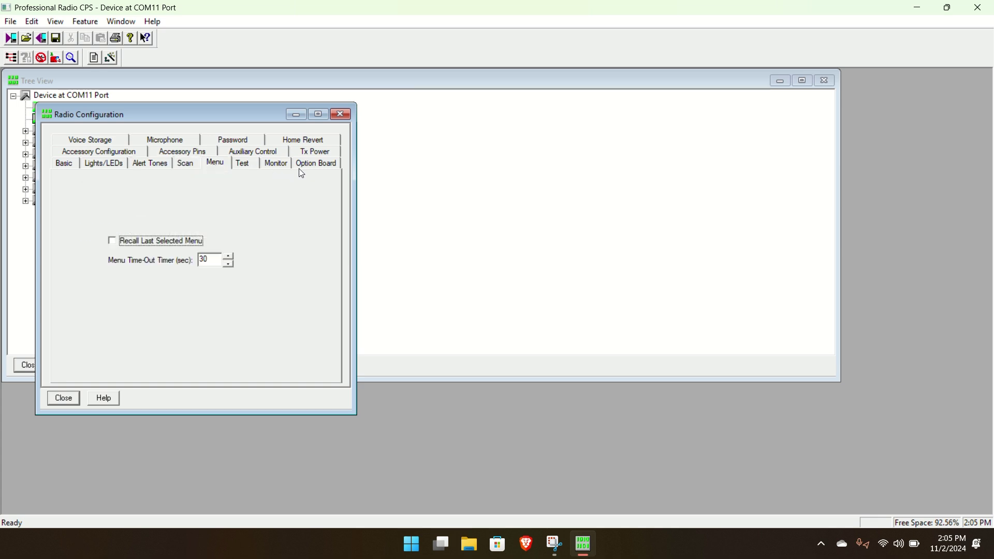
left_click(247, 167)
left_click(273, 165)
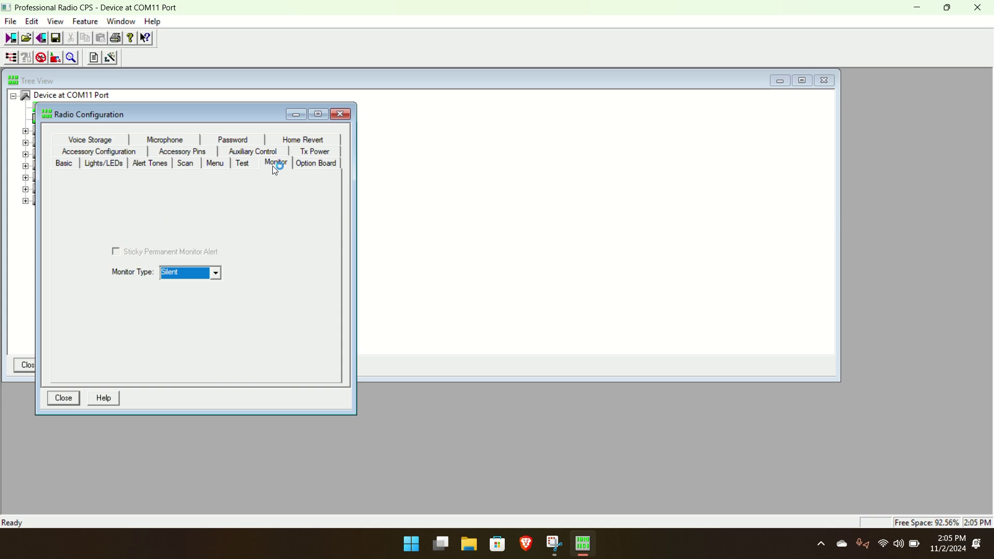
left_click(304, 165)
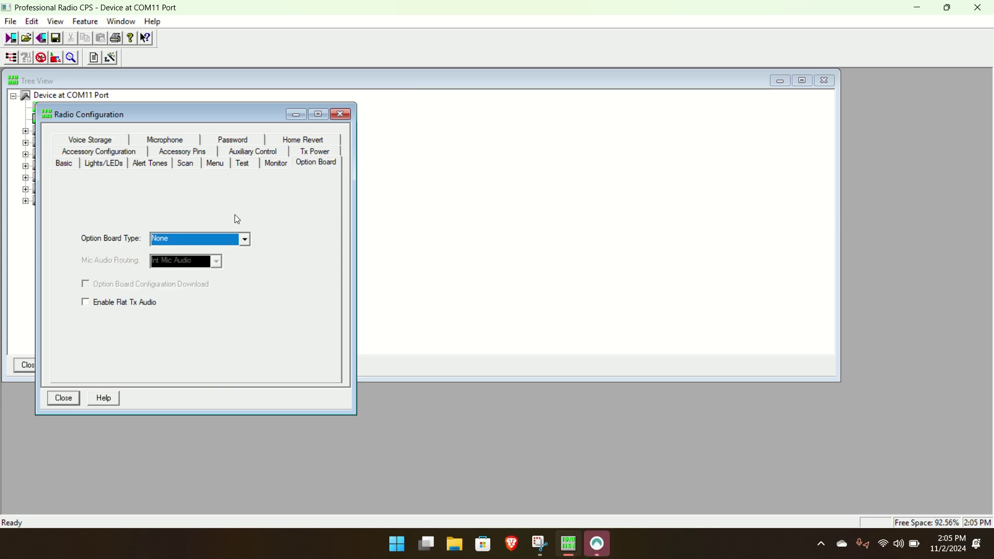
left_click(312, 153)
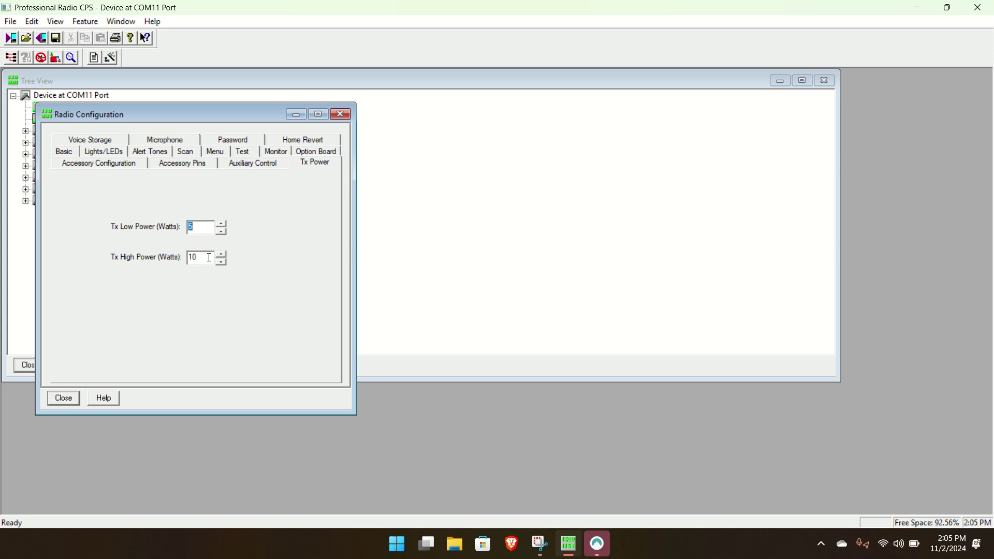
Recheck Radio Information's frequency range and Tx power limits, then close it.
left_click(340, 115)
double_click(76, 108)
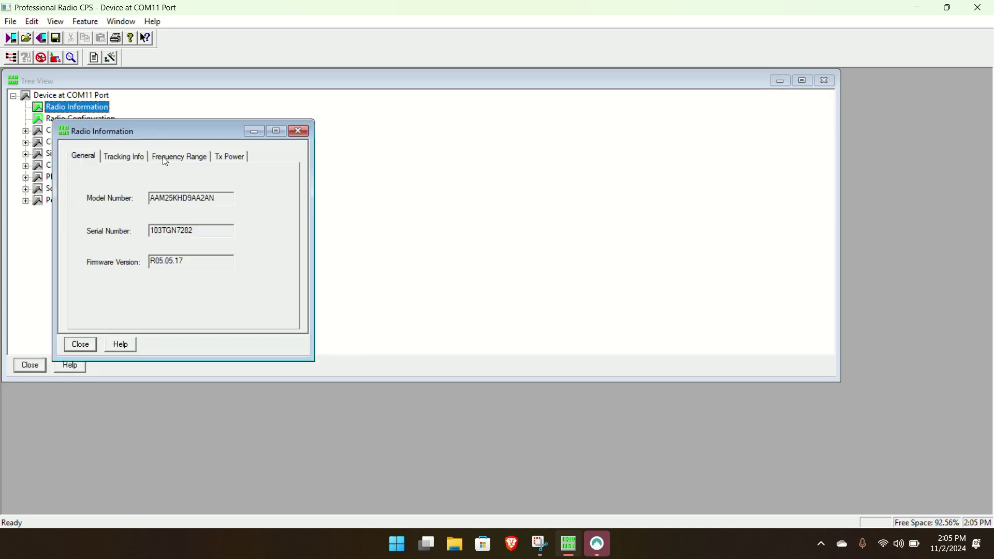
left_click(164, 162)
left_click(224, 158)
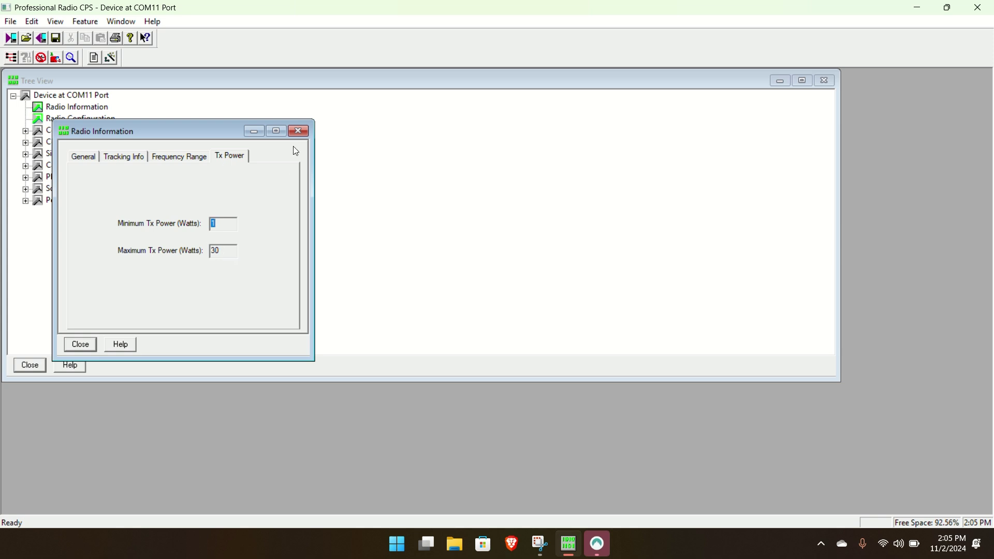
left_click(298, 132)
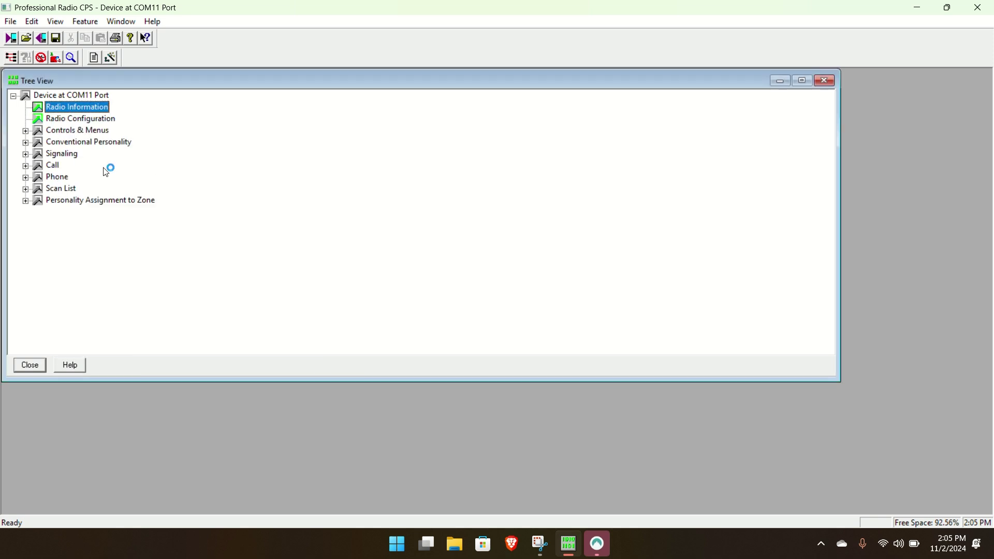
Review Radio Configuration's Tx power, auxiliary and accessory pages, keeping On/Off & Ignition sense.
double_click(78, 118)
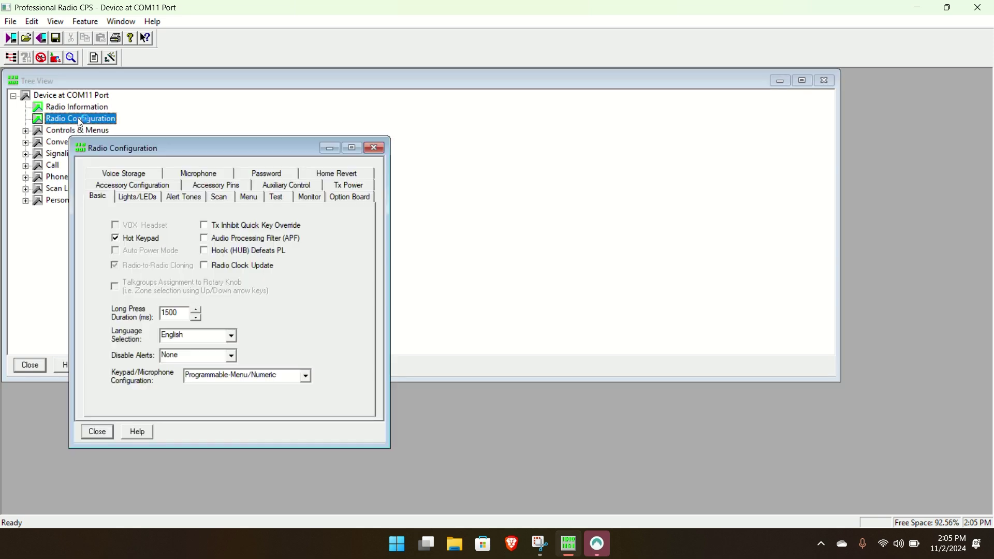
left_click(341, 185)
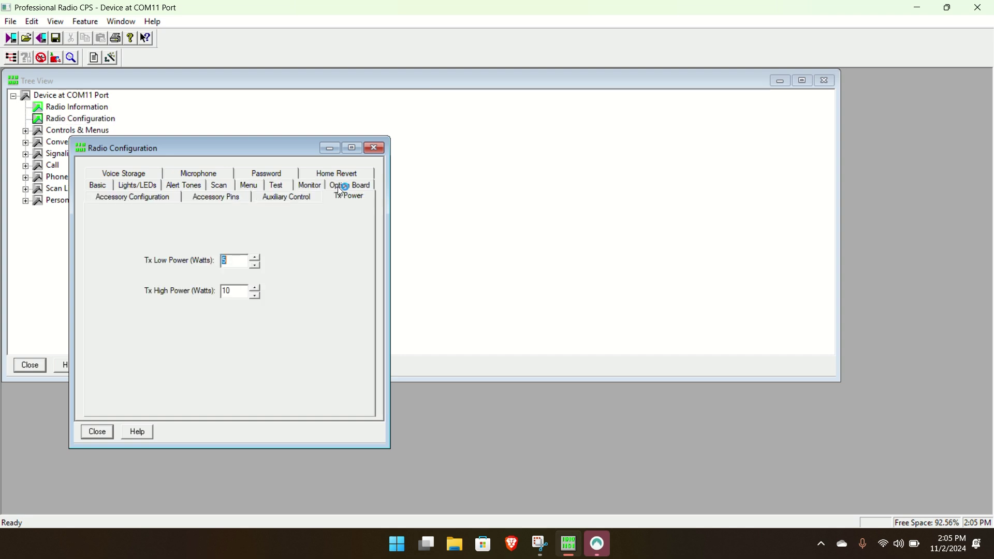
left_click(238, 293)
left_click(269, 201)
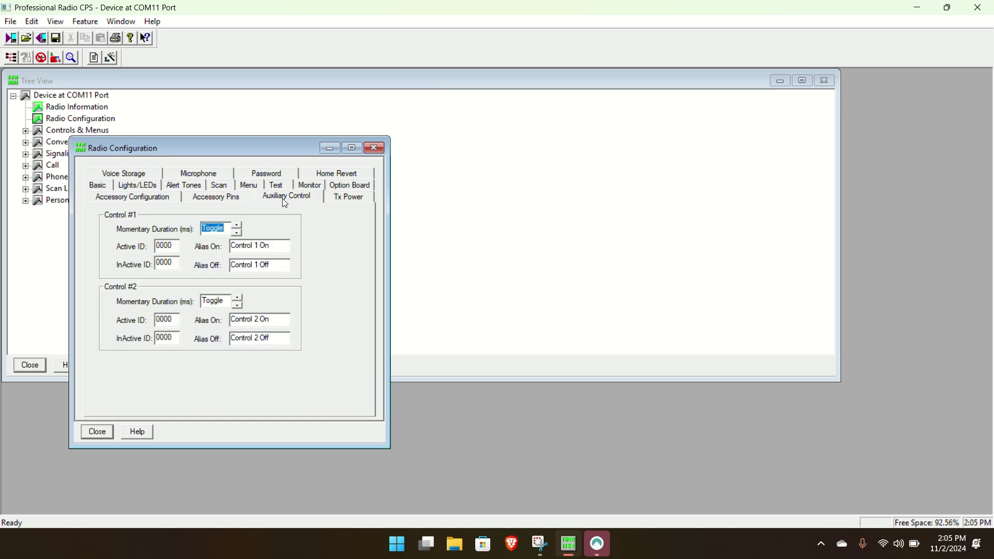
left_click(234, 199)
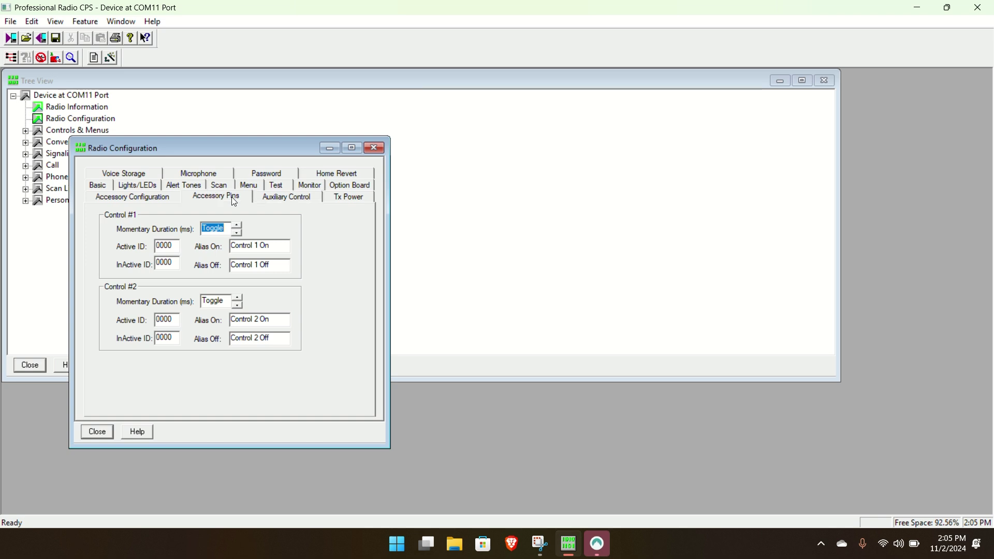
left_click(153, 200)
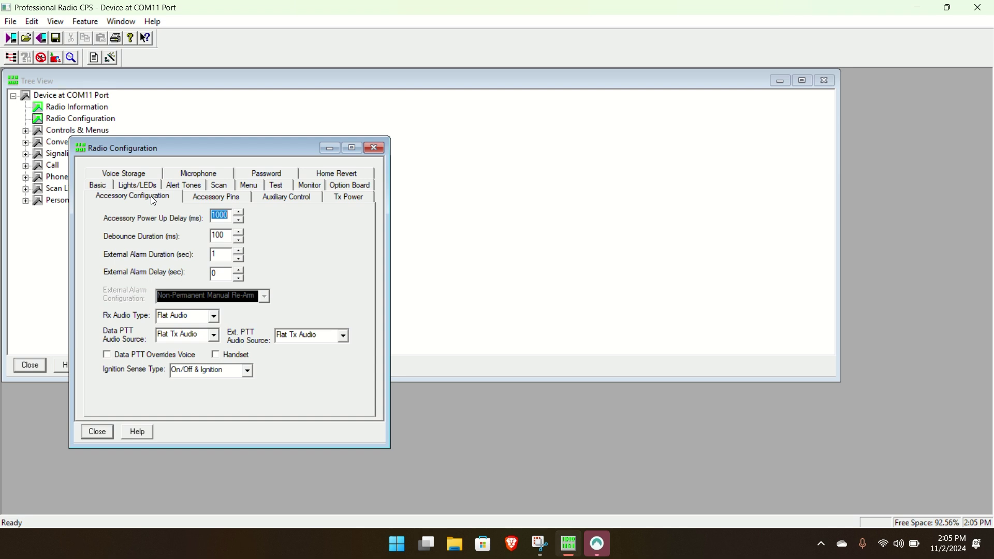
left_click(210, 373)
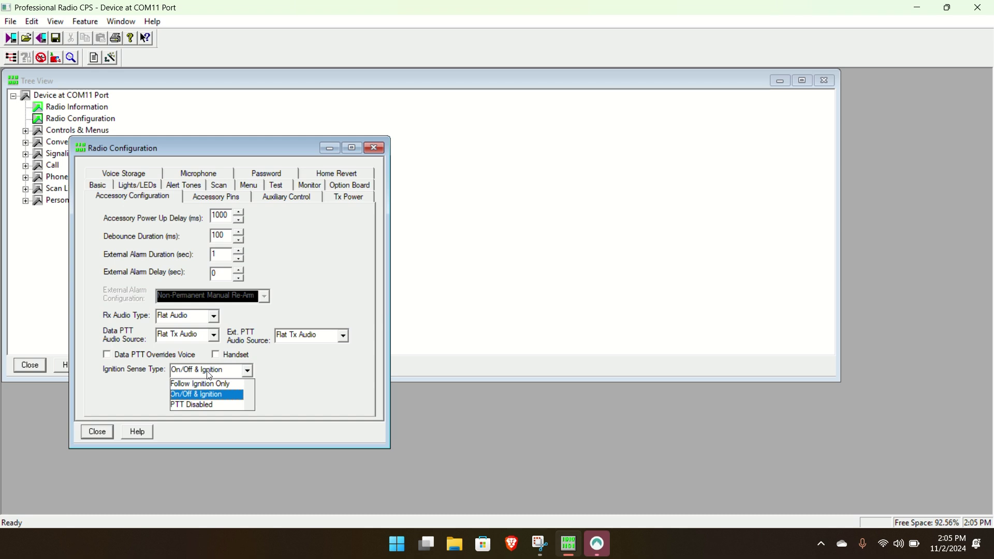
left_click(278, 383)
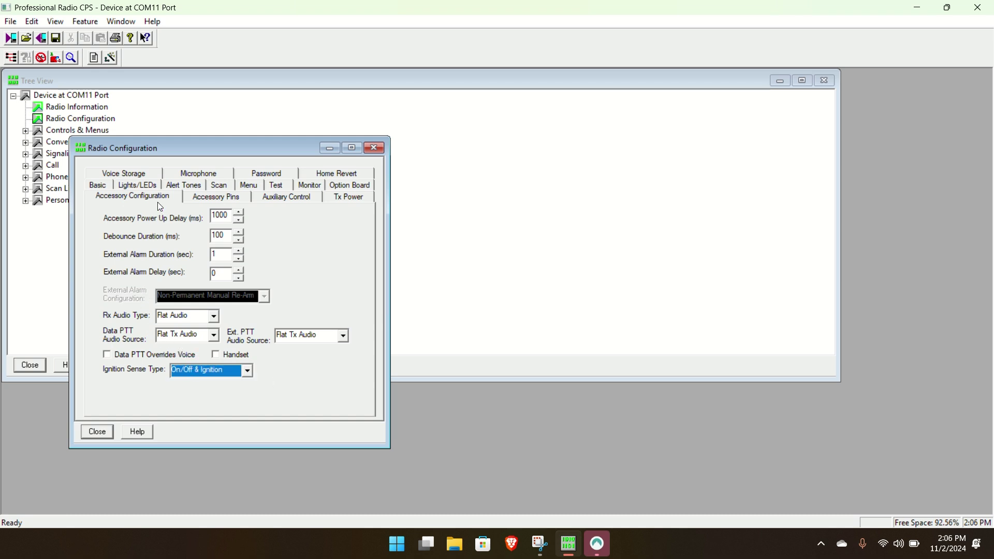
Browse voice storage, accessory pins, home revert, password and microphone pages, ending on Lights/LEDs.
left_click(135, 177)
left_click(200, 187)
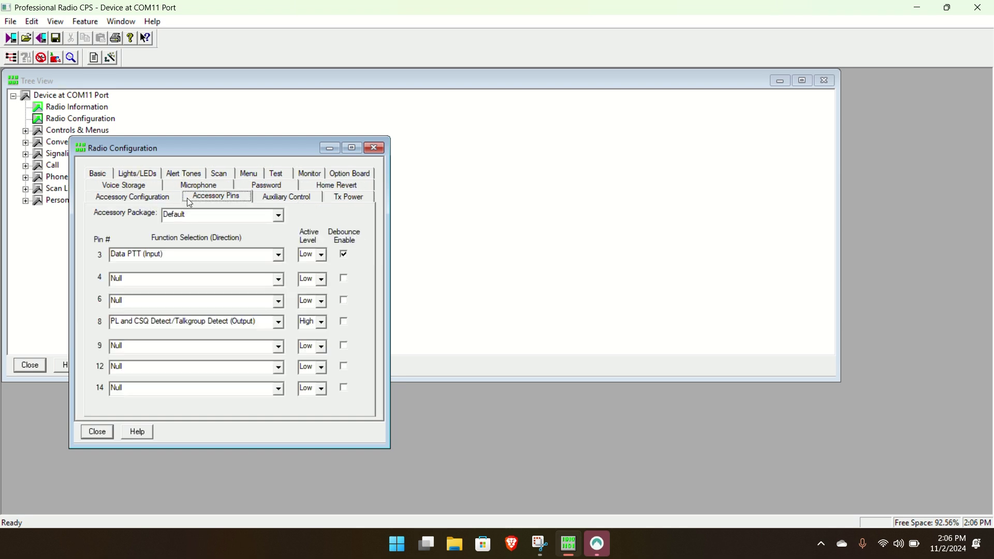
left_click(273, 202)
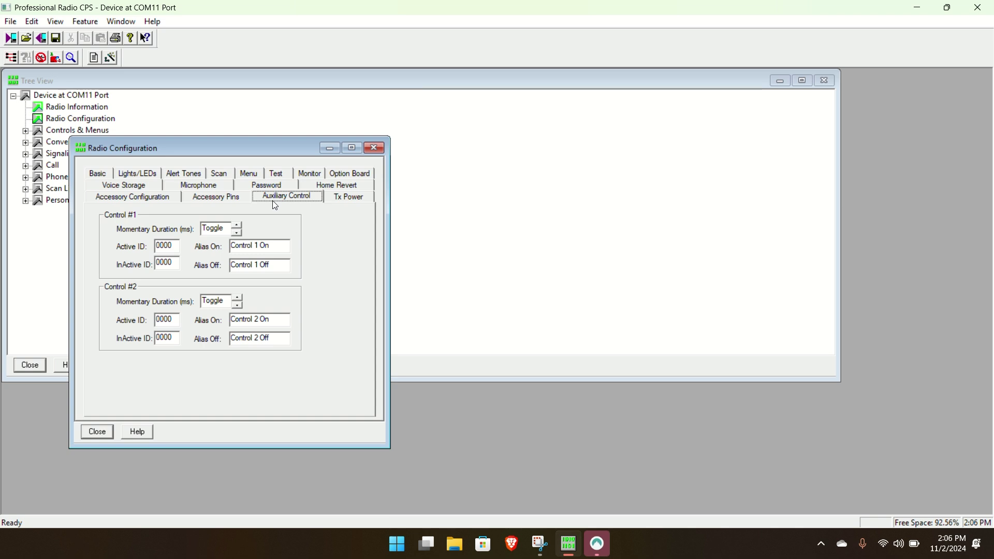
left_click(340, 200)
left_click(338, 185)
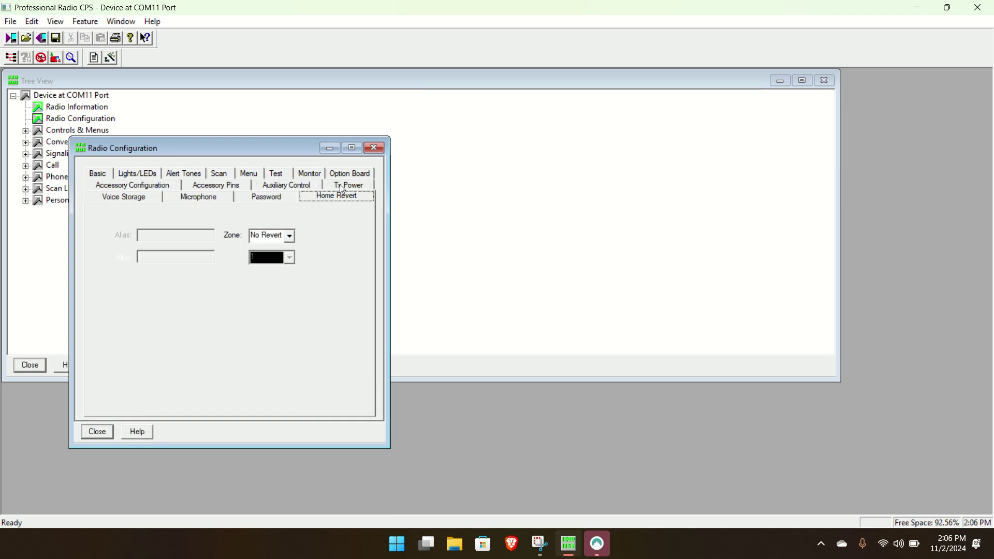
left_click(274, 198)
left_click(207, 196)
left_click(143, 201)
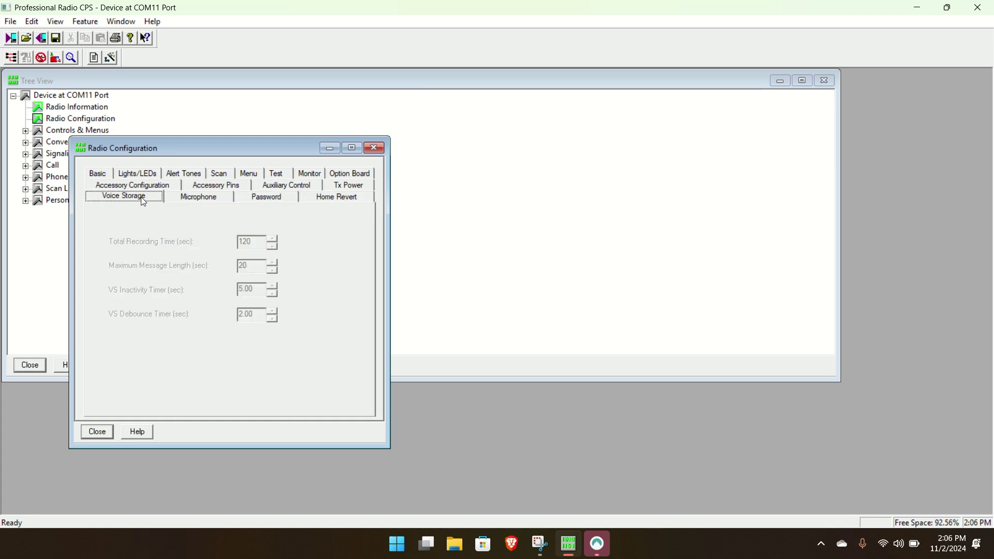
left_click(343, 186)
left_click(271, 189)
left_click(224, 185)
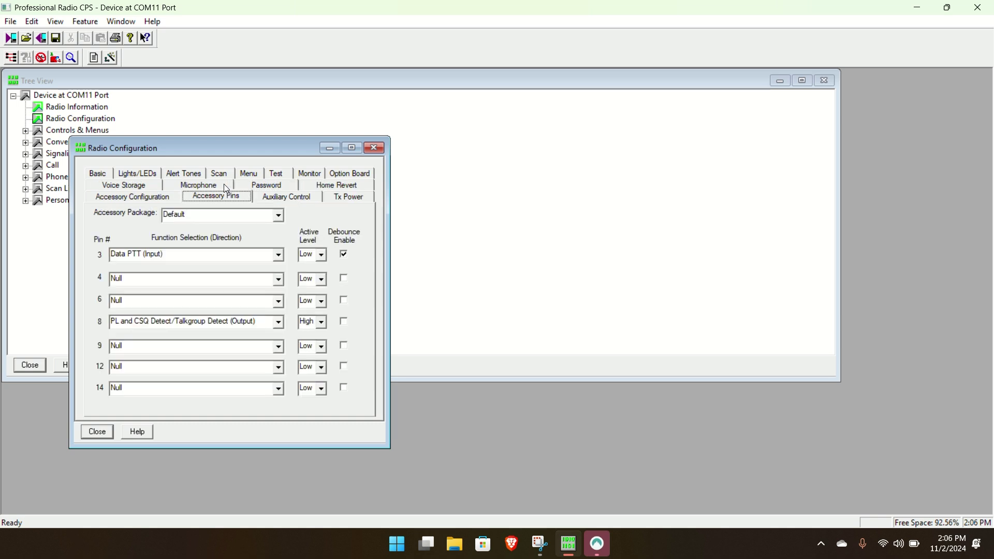
left_click(135, 184)
left_click(135, 174)
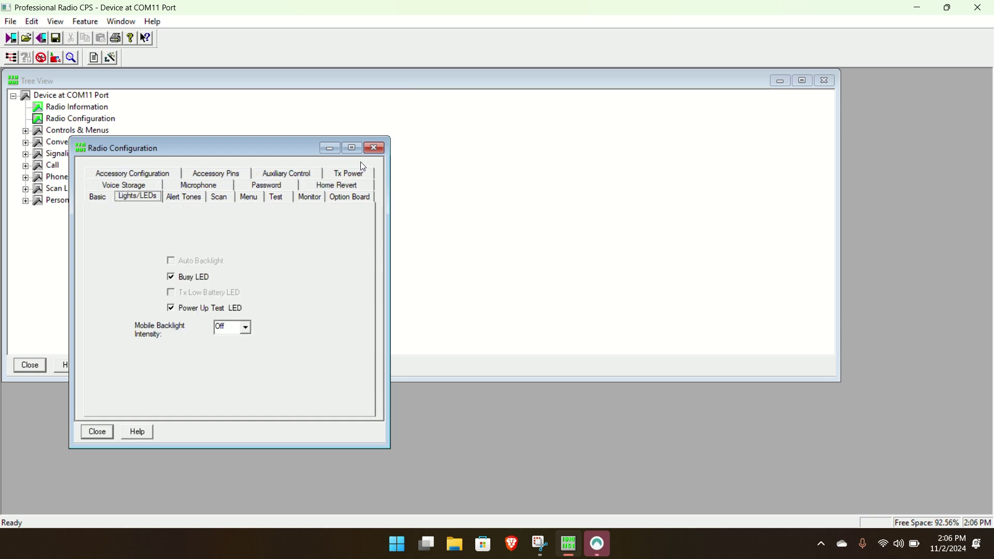
Close Radio Configuration and open the W4BV conventional personality for editing.
left_click(97, 432)
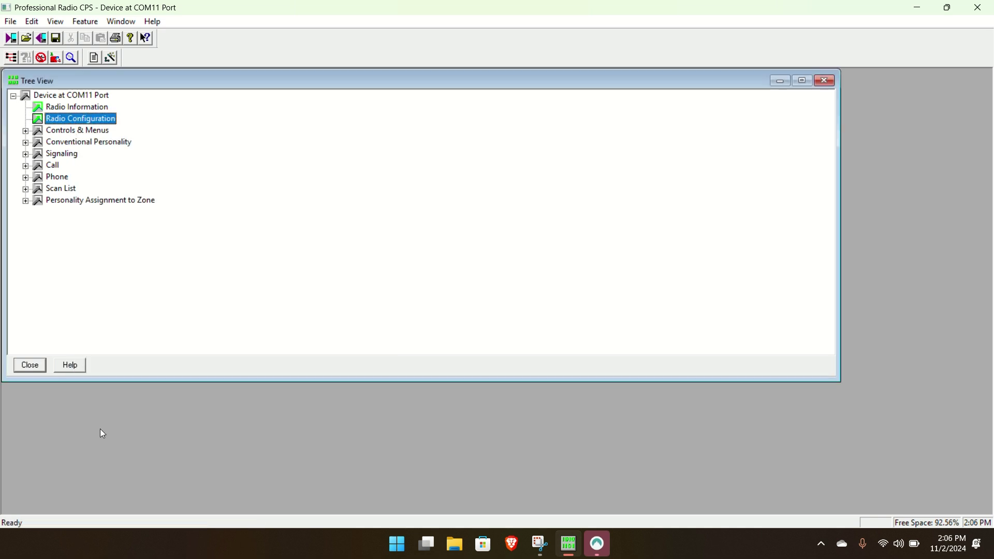
left_click(25, 132)
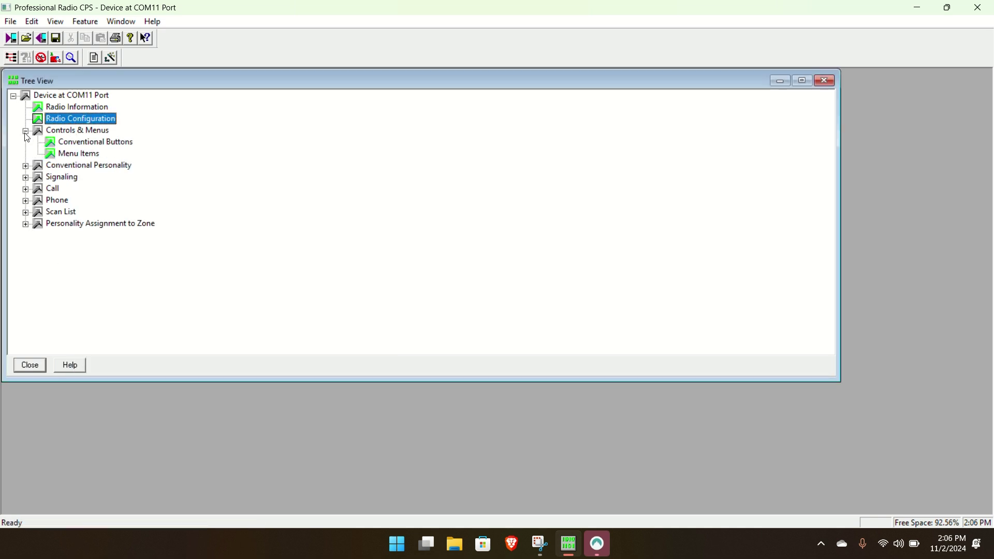
left_click(24, 167)
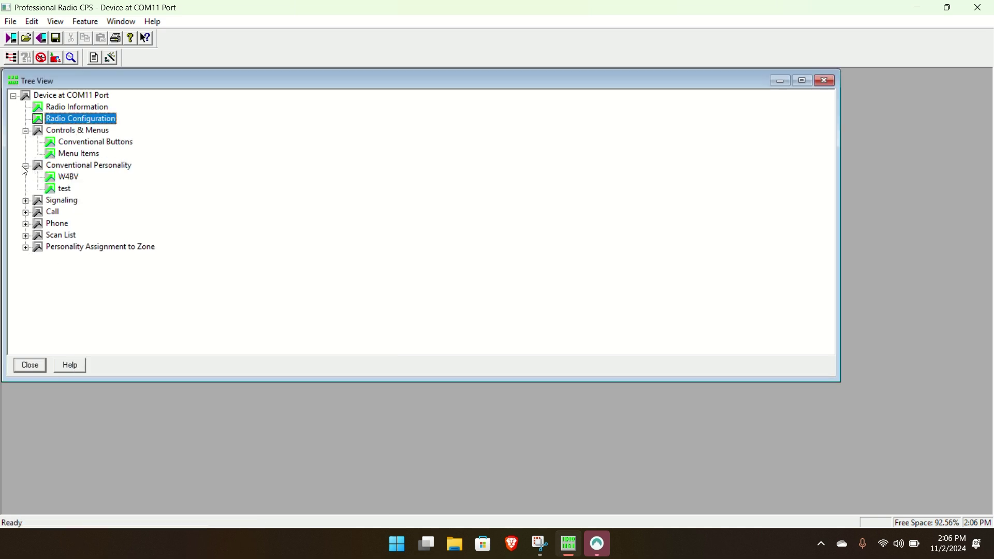
double_click(65, 179)
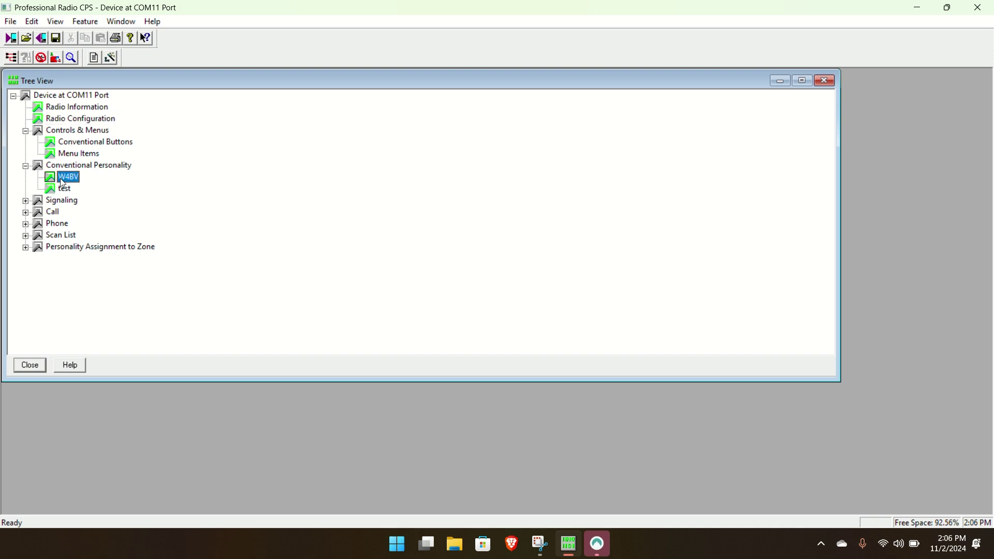
Change the personality alias from W4BV to KO4DDG in capital letters.
left_click(147, 222)
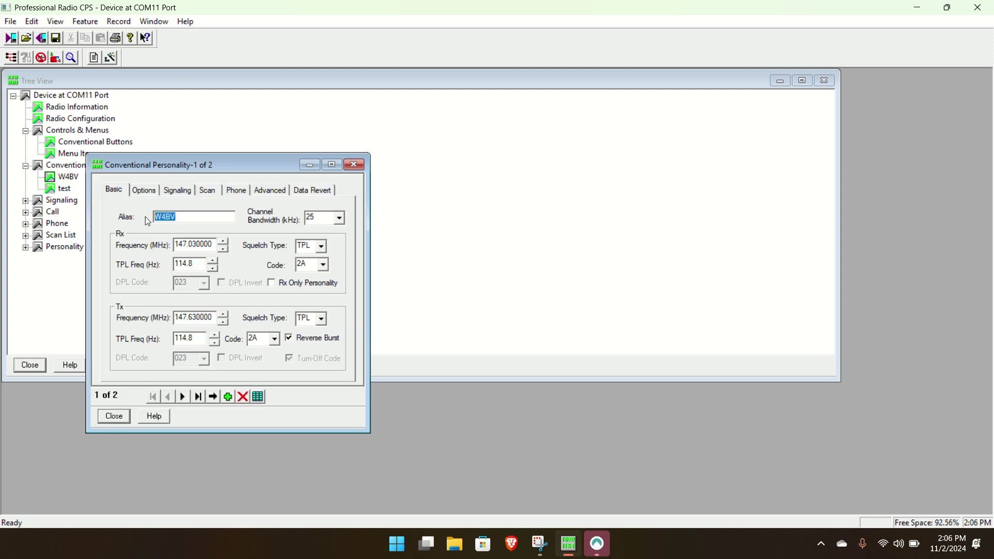
type("ko4d")
key("BackSpace")
key("BackSpace")
key("BackSpace")
key("BackSpace")
key("Caps_Lock")
type("KO4DDG")
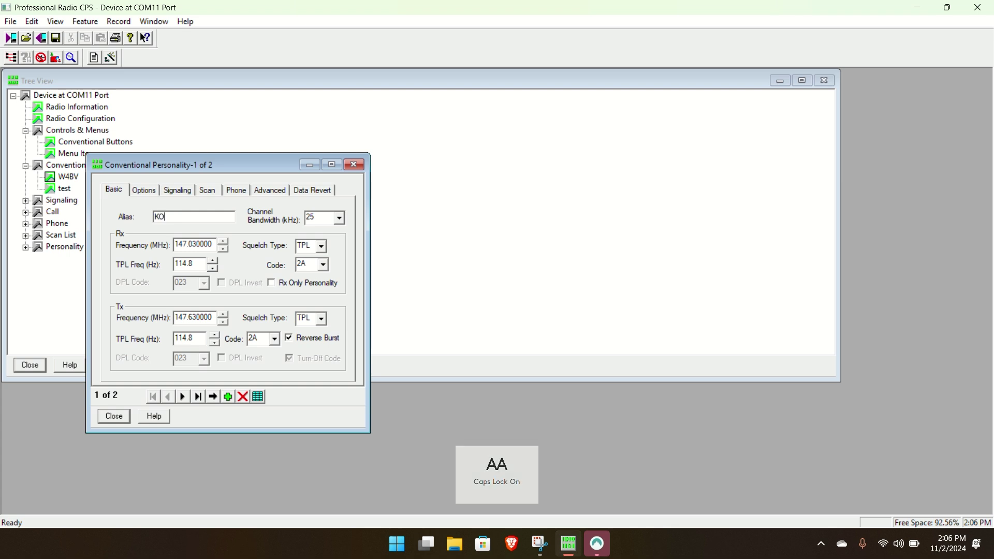
Set the Rx frequency to 145.630 MHz.
left_click(192, 246)
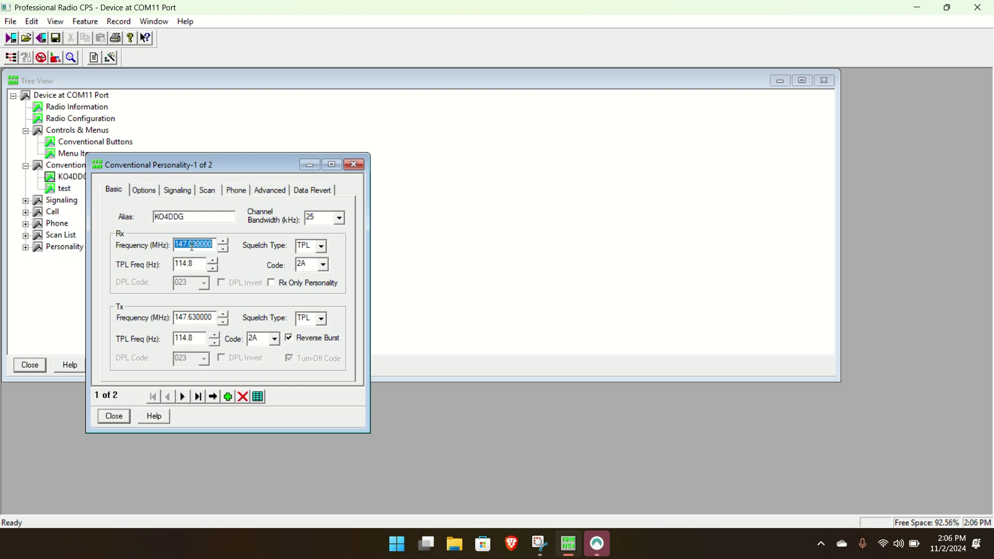
type("145.630")
left_click(321, 246)
Browse the receive PL code list and set the Rx PL code to 2A.
left_click(323, 246)
left_click_drag(195, 265, 174, 265)
left_click(311, 264)
left_click(341, 268)
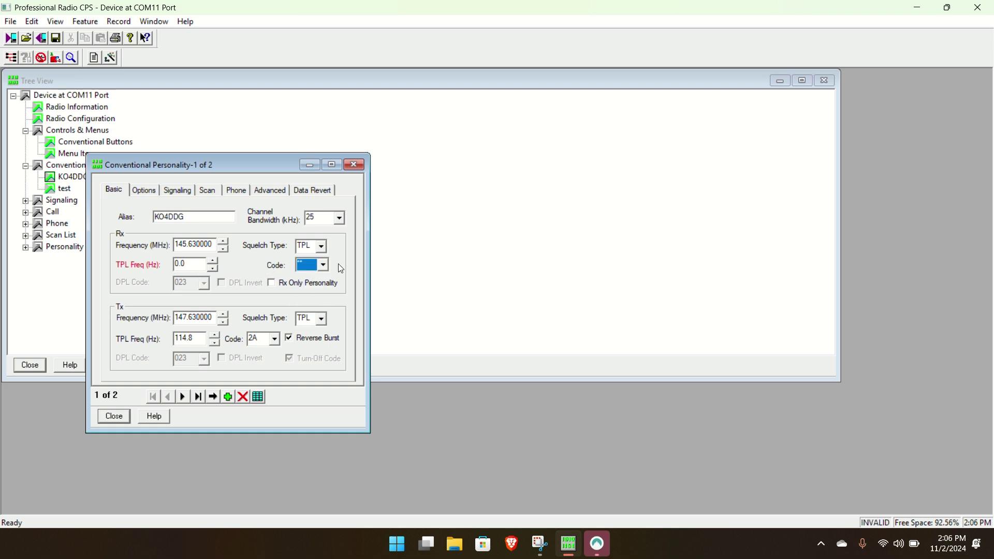
left_click(323, 265)
scroll(307, 293, "down", 4)
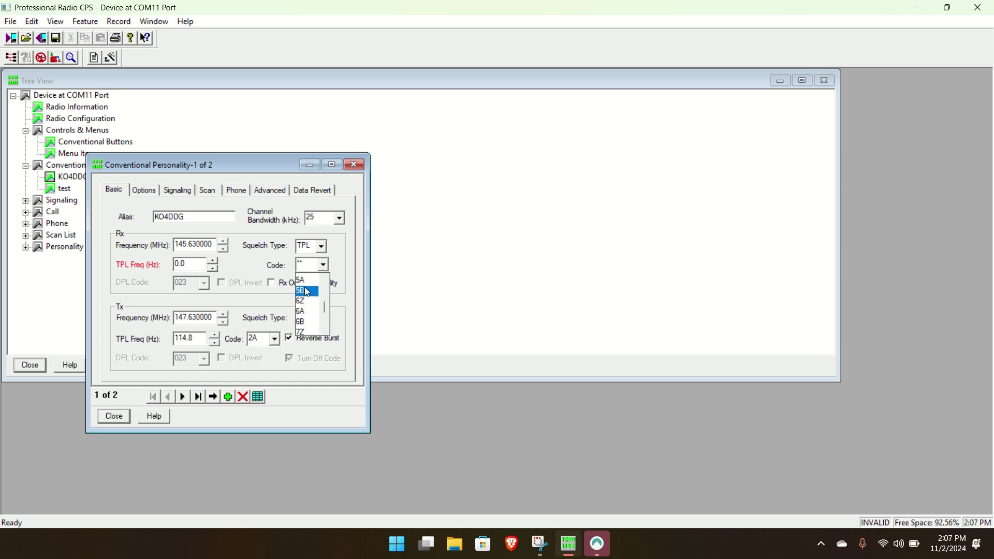
scroll(307, 293, "up", 5)
scroll(307, 299, "down", 2)
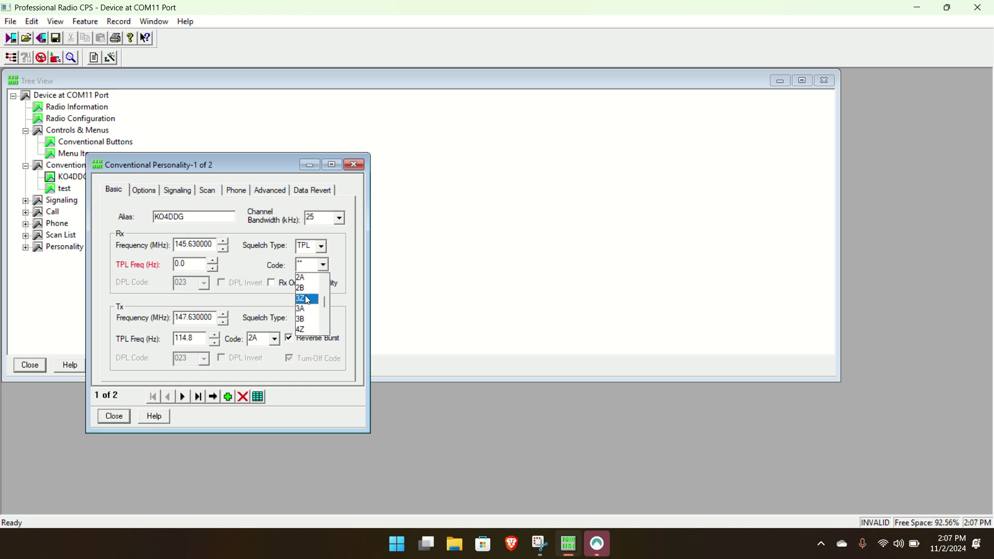
scroll(308, 300, "down", 1)
scroll(308, 302, "up", 2)
left_click(306, 311)
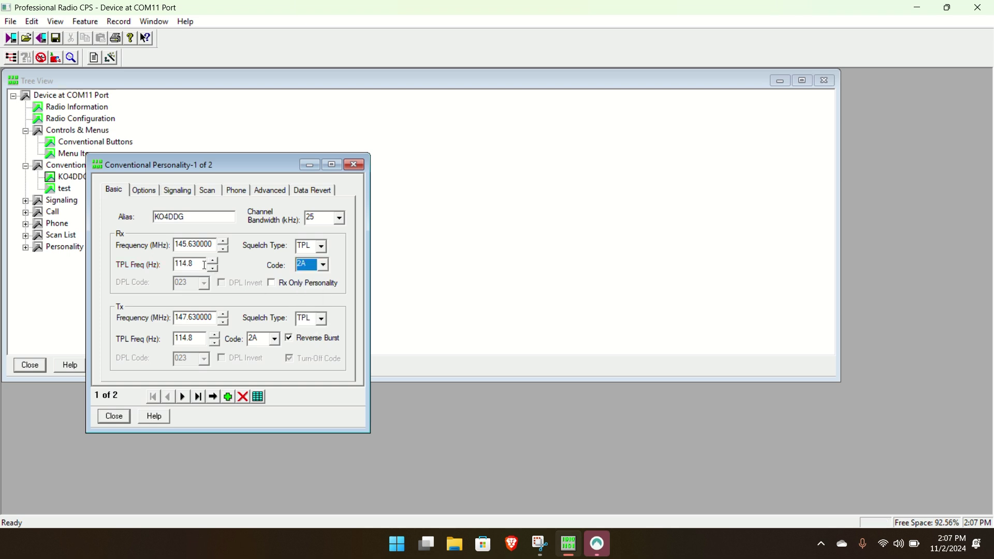
left_click(301, 266)
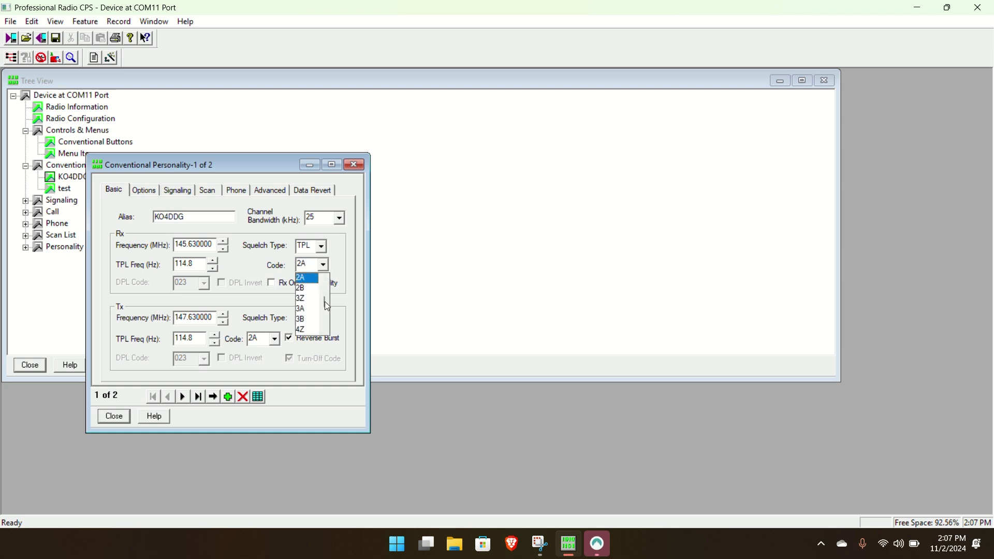
left_click(193, 265)
Try 0.0 and 67.1 as Rx TPL frequency, then erase it, triggering the blank-field warning.
left_click(186, 264)
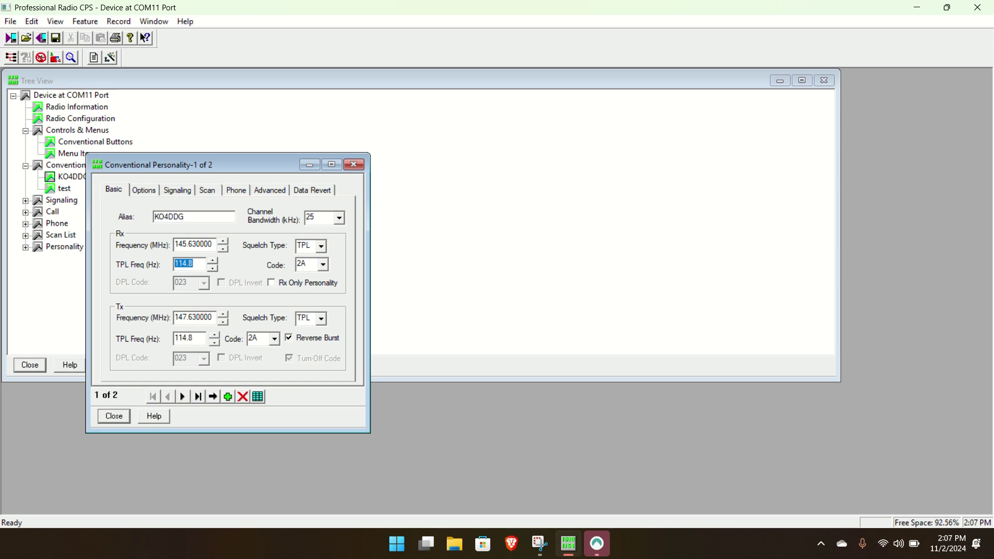
type("0.0")
key("Return")
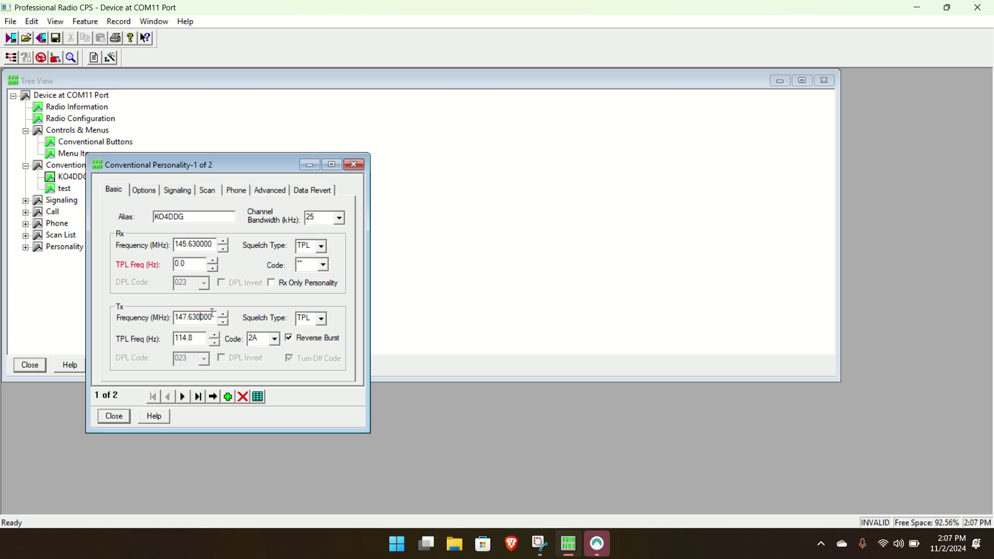
left_click(213, 269)
left_click(213, 263)
key("BackSpace")
left_click(339, 221)
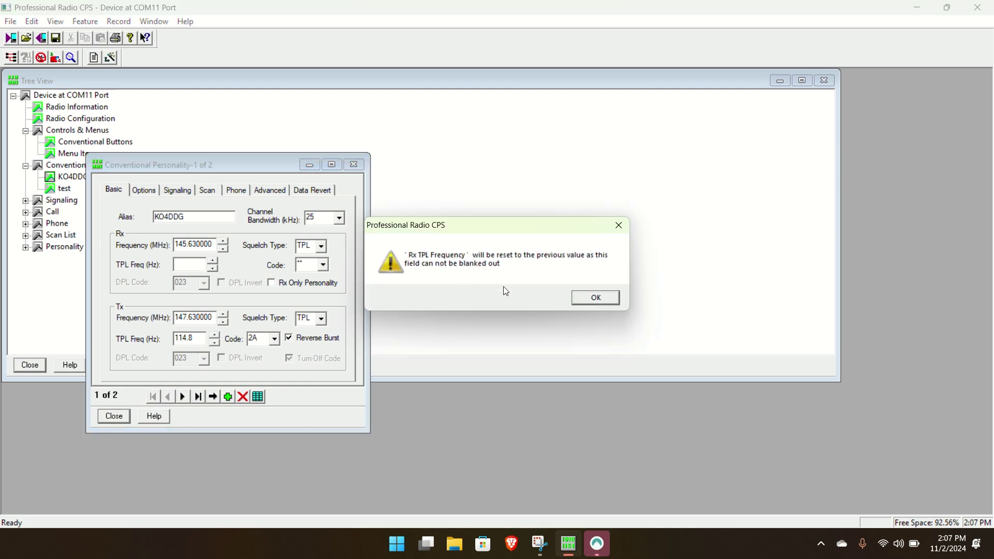
Clear the receive (67.1) and transmit (114.8) TPL frequencies to 0.0, dismissing the warnings.
left_click(584, 302)
left_click(202, 339)
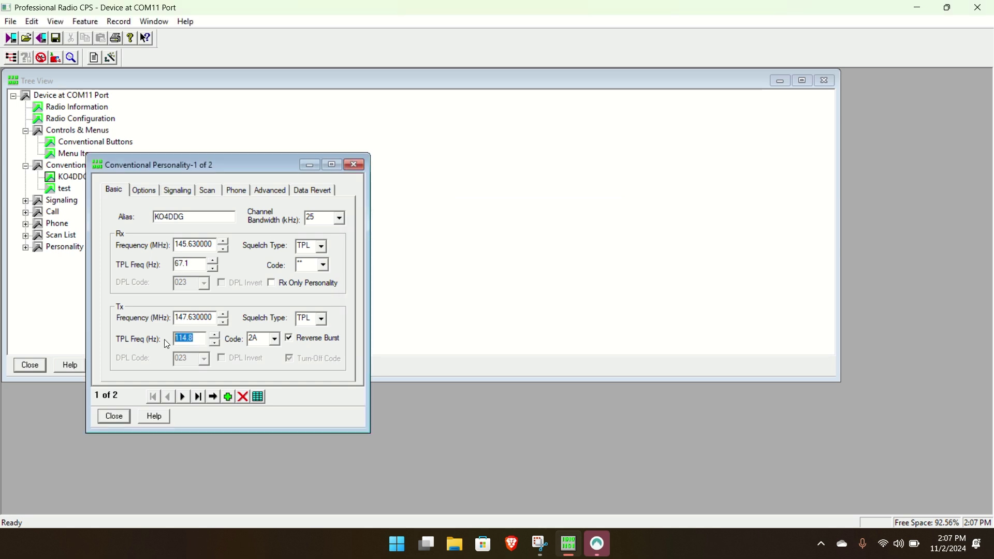
key("Delete")
left_click(198, 267)
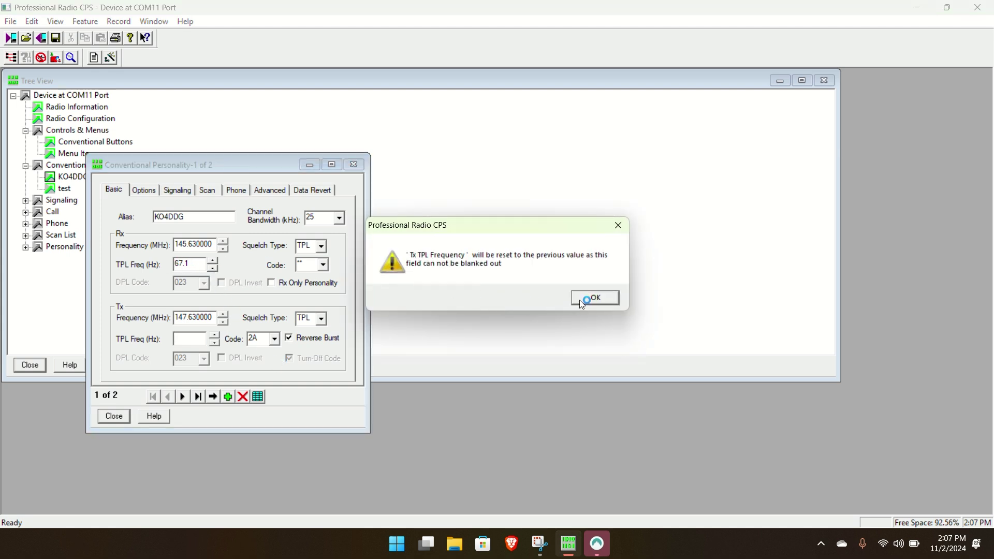
left_click(581, 301)
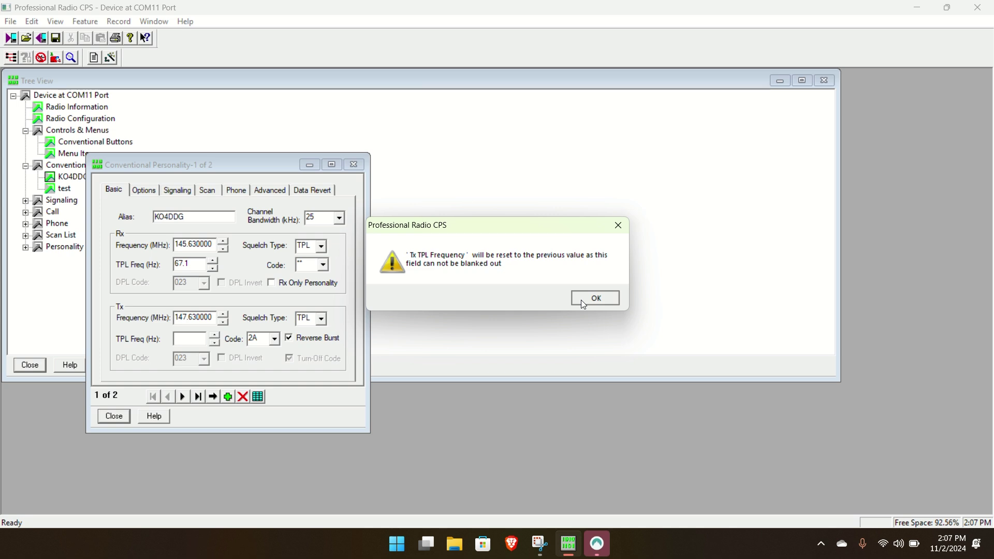
left_click(319, 245)
left_click(321, 251)
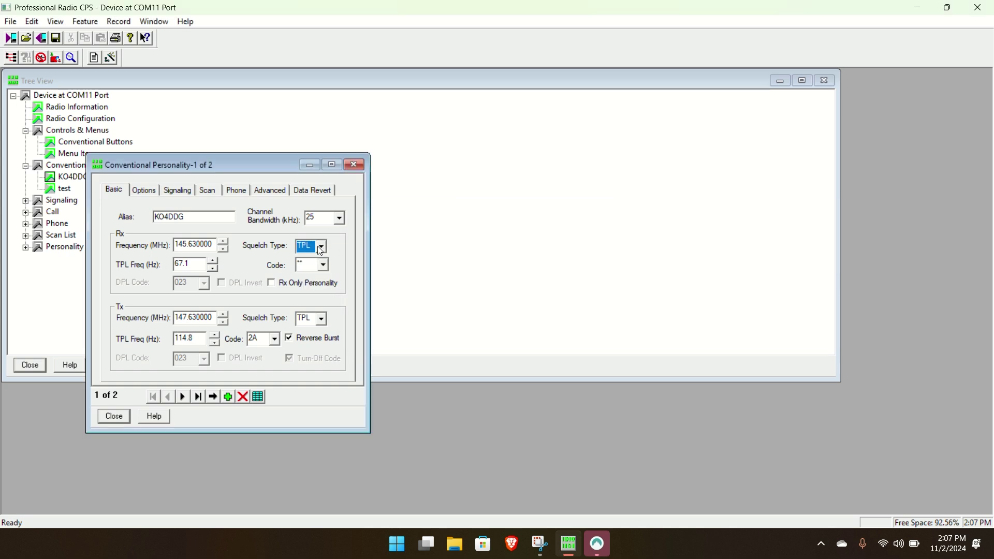
double_click(178, 265)
key("BackSpace")
left_click(195, 341)
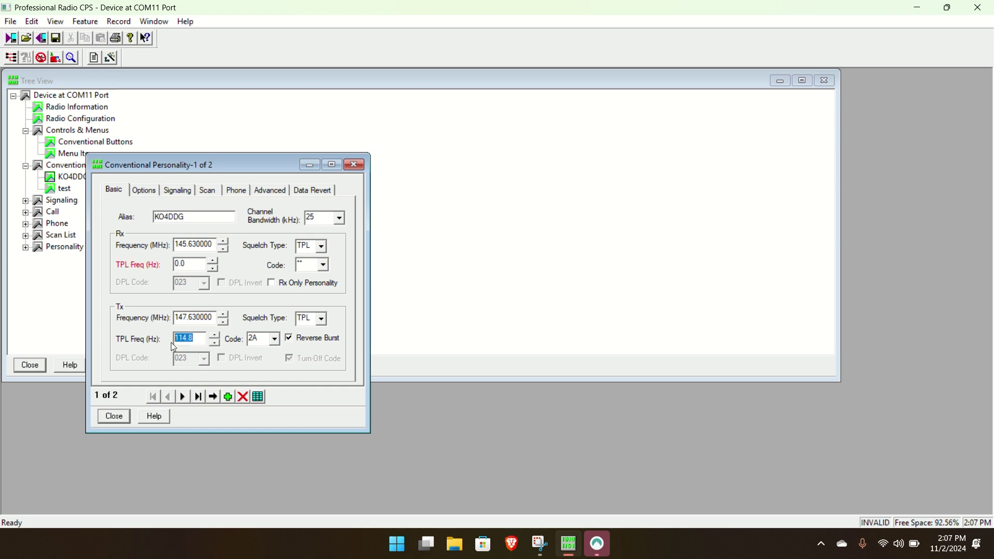
type("0")
left_click(214, 217)
Change the transmit frequency to 145.630 MHz and uncheck Reverse Burst.
double_click(202, 316)
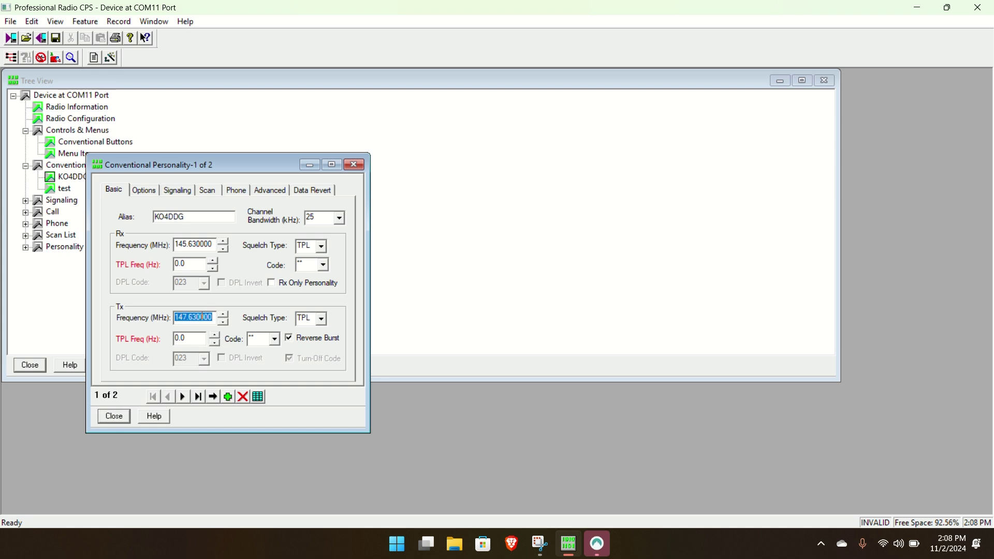
type("145.630")
left_click(300, 342)
Set the Tx Power Level to High on the Options page.
left_click(145, 192)
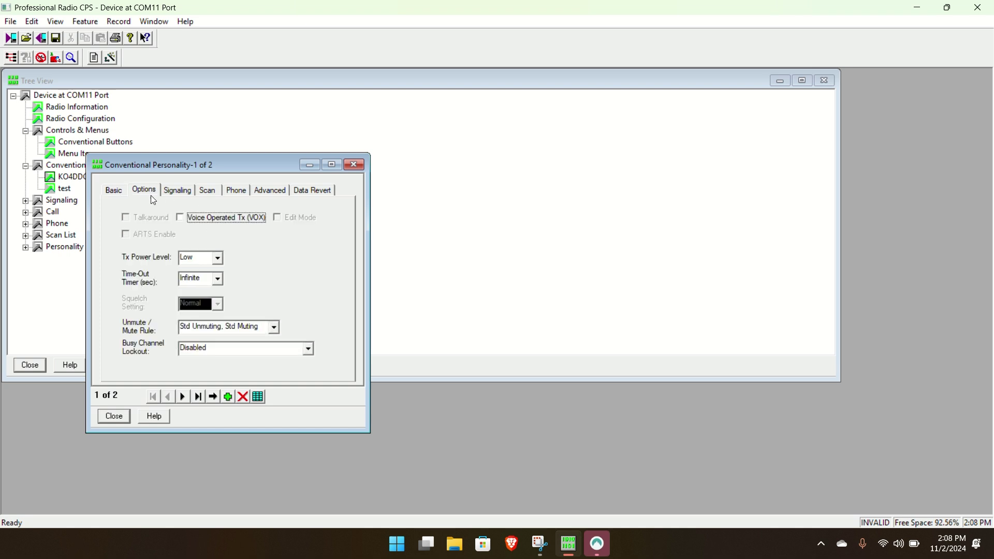
left_click(206, 259)
left_click(208, 280)
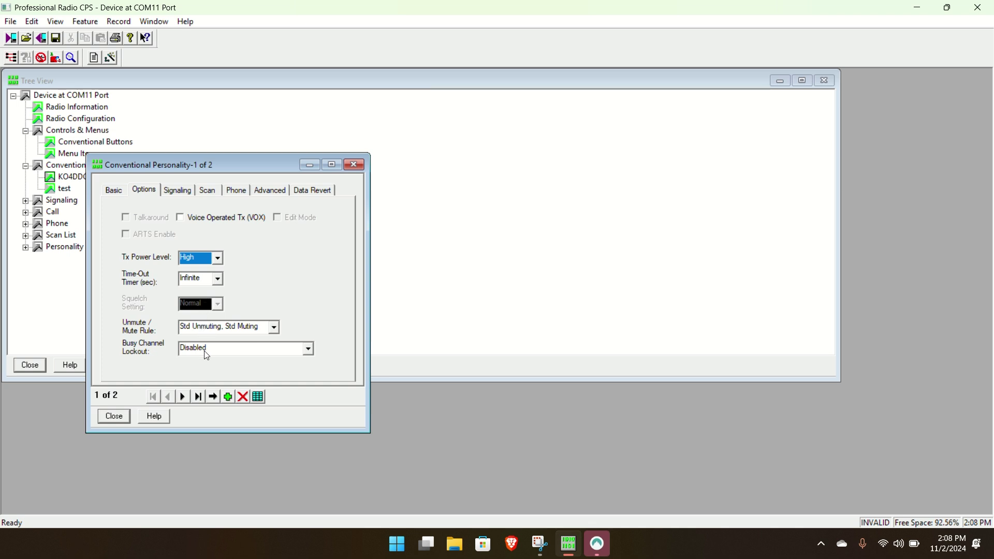
Uncheck Non-Standard Reverse Burst on the Advanced page, then return to the Basic page.
left_click(181, 192)
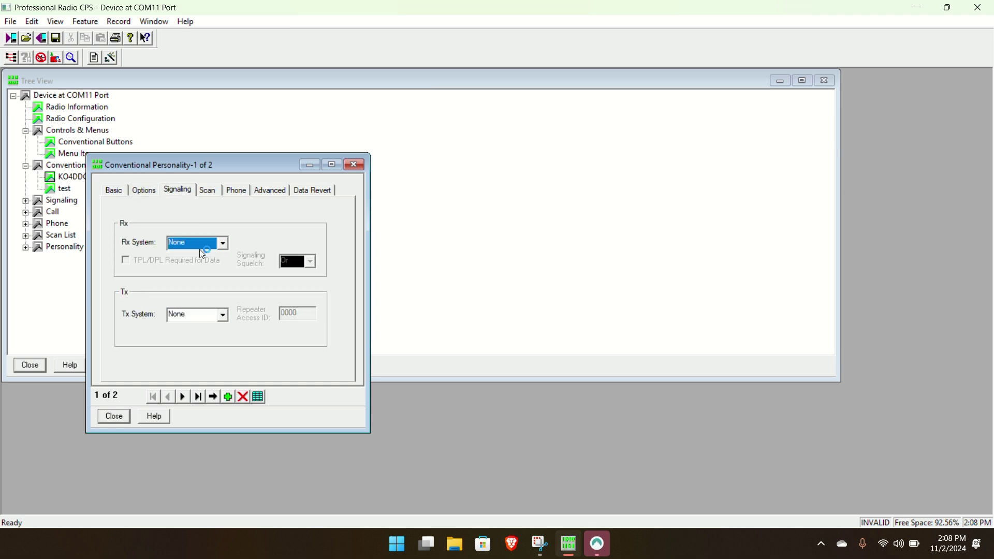
left_click(209, 193)
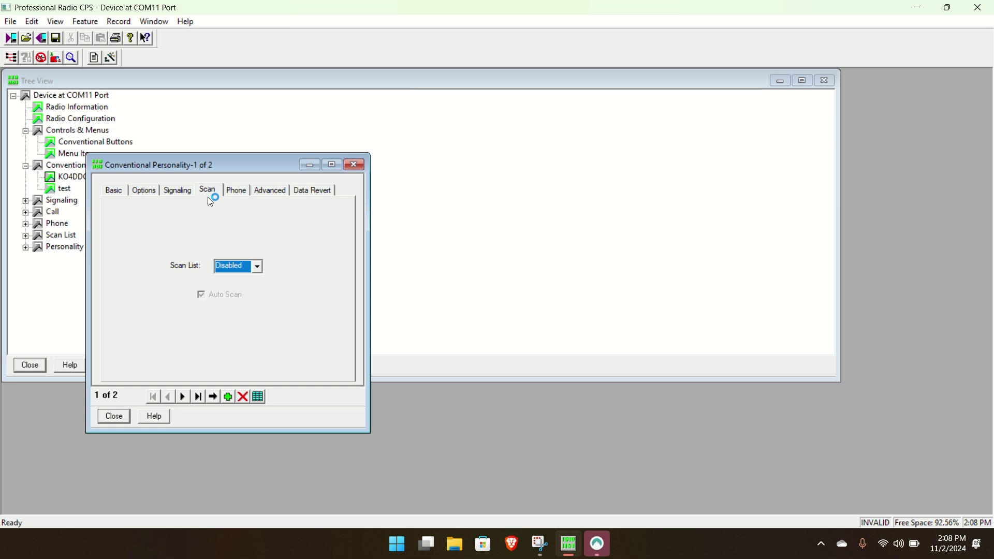
left_click(237, 191)
left_click(271, 192)
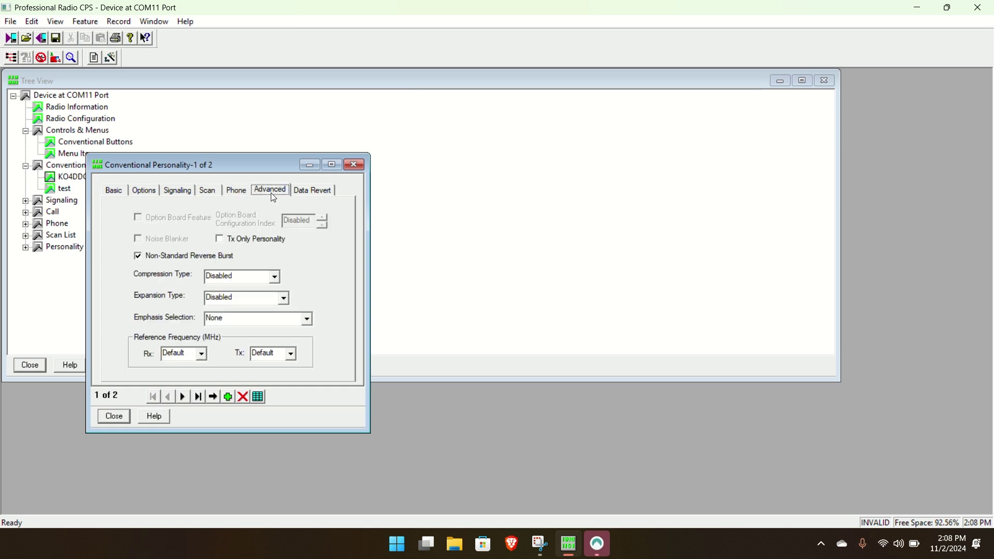
left_click(170, 256)
left_click(313, 191)
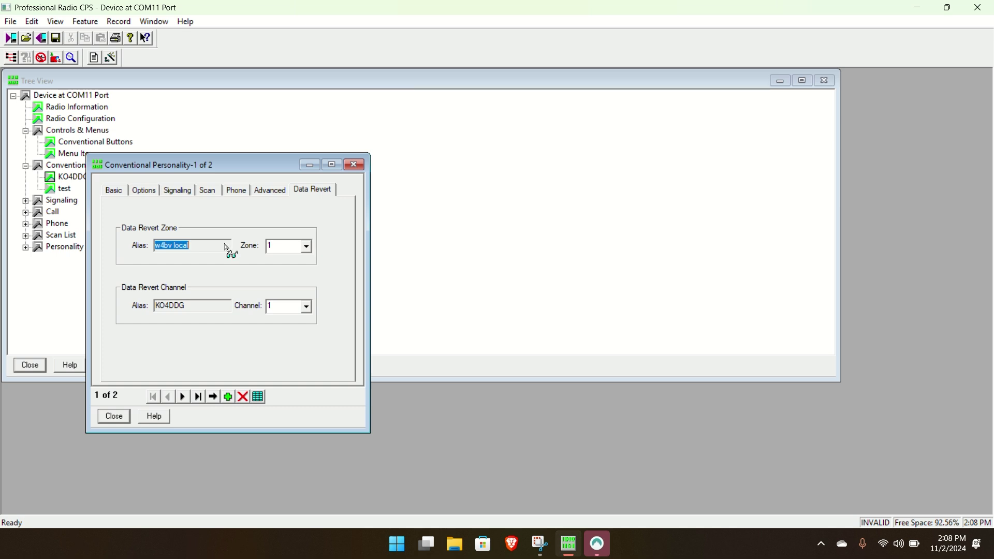
left_click(115, 194)
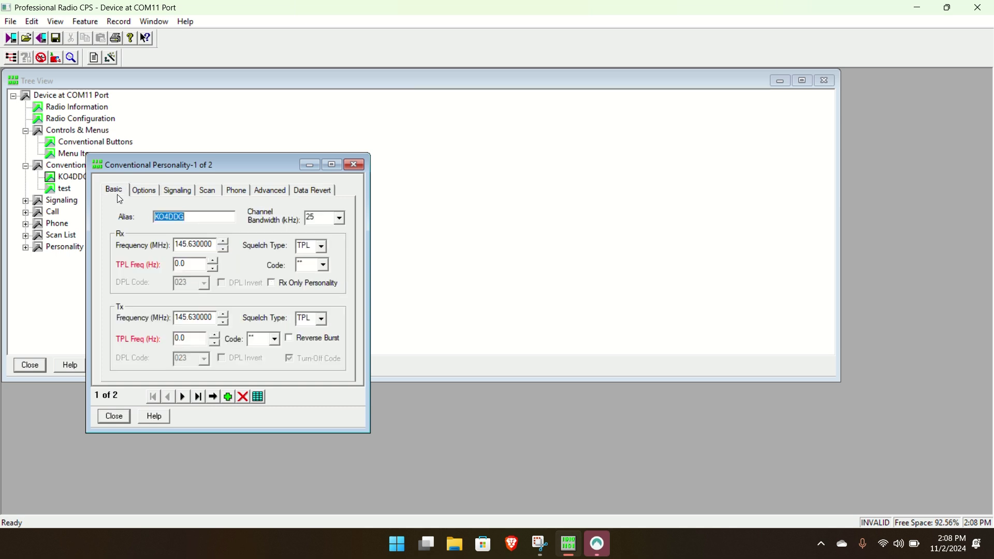
left_click(114, 417)
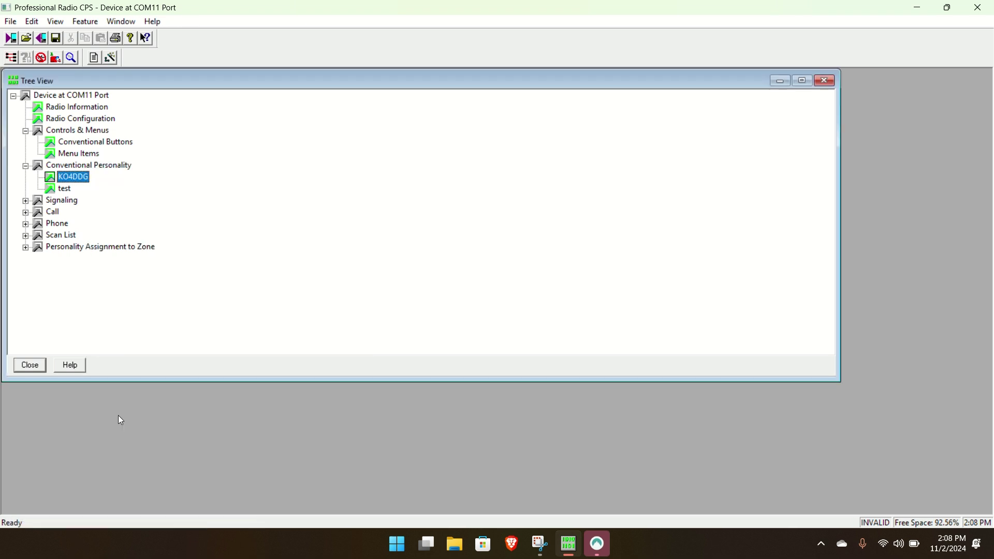
left_click(72, 177)
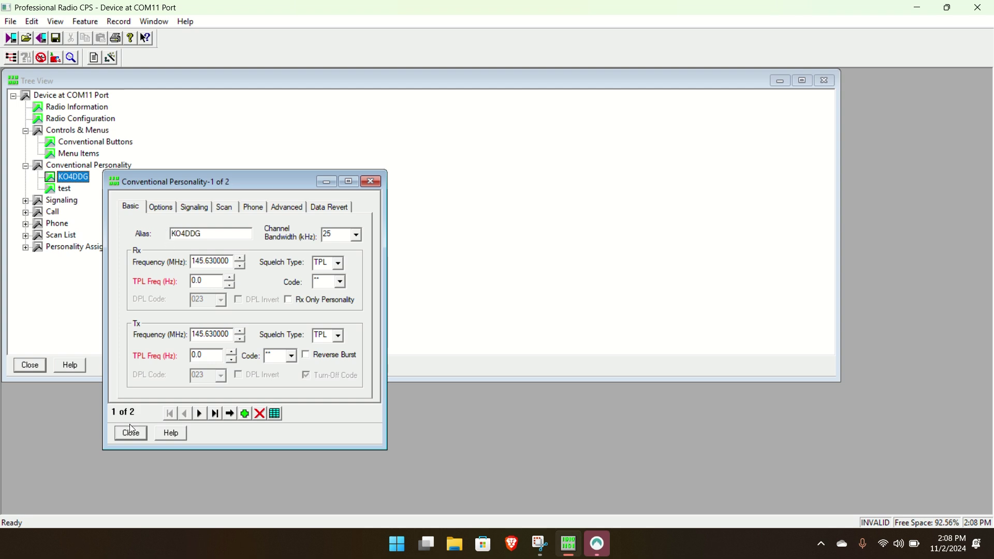
left_click(343, 283)
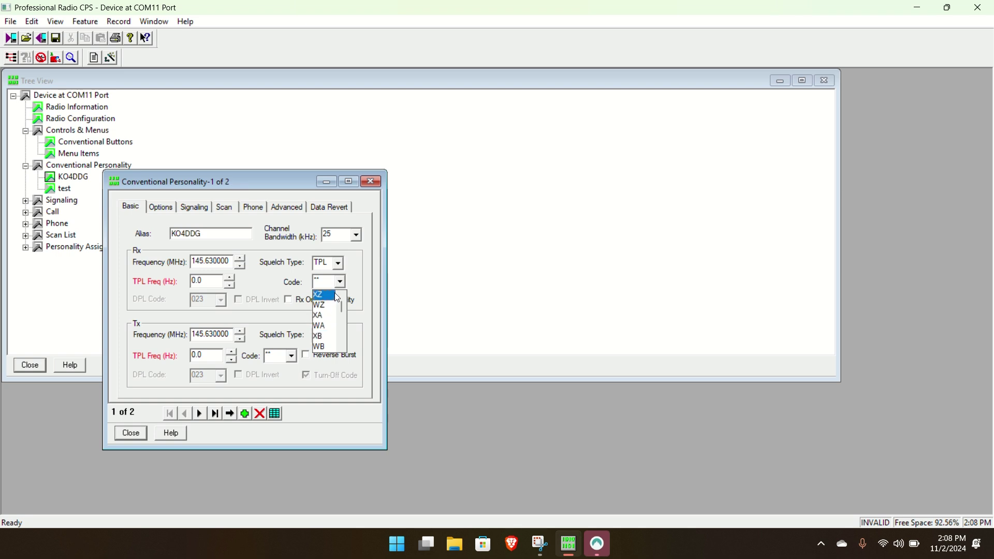
left_click(371, 263)
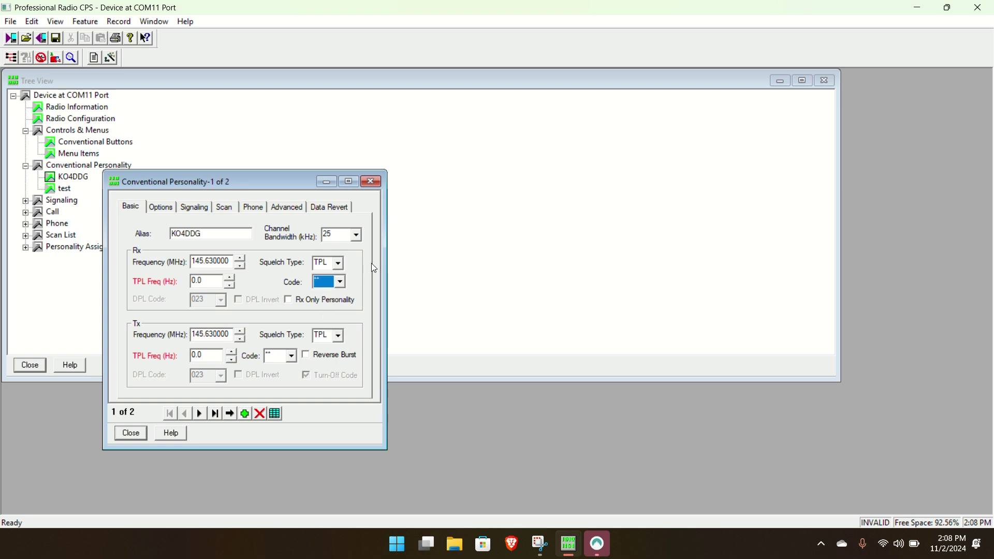
left_click(358, 238)
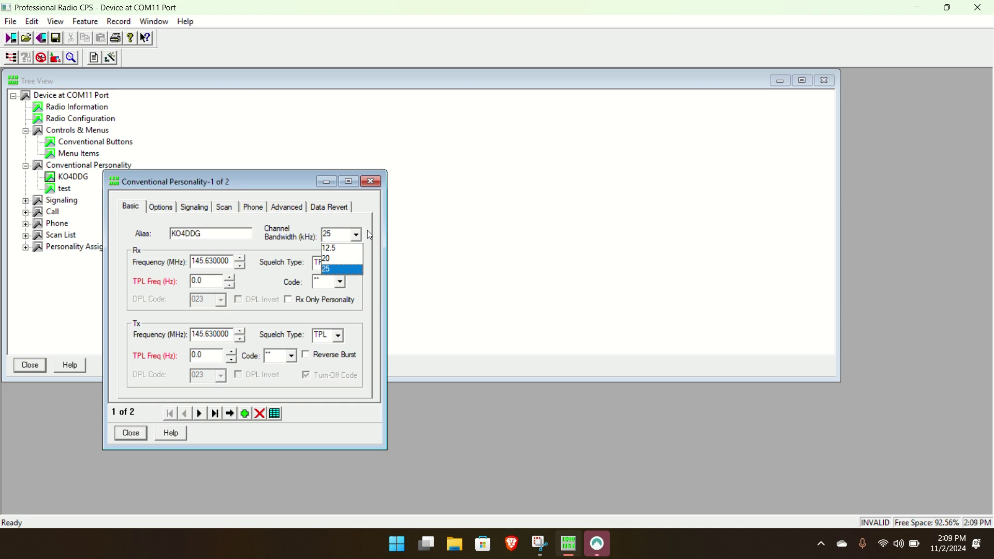
left_click(368, 252)
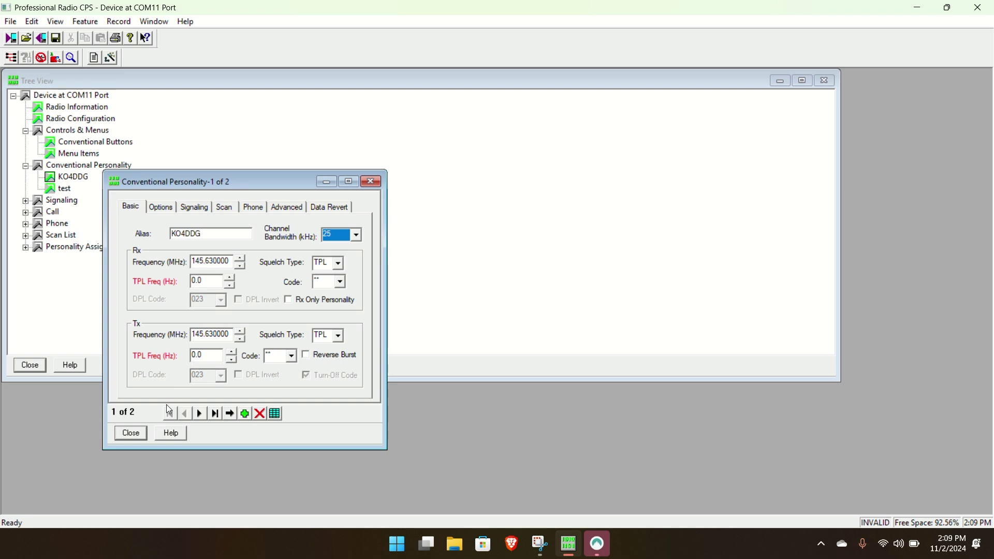
left_click(136, 432)
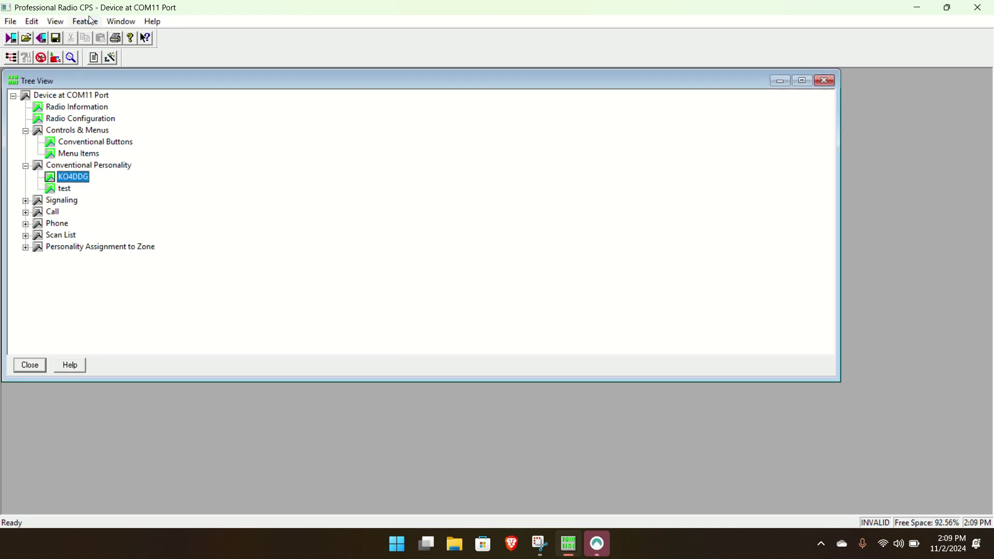
Attempt a write to the radio, dismiss the invalid-fields warning, and open KO4DDG.
left_click(41, 38)
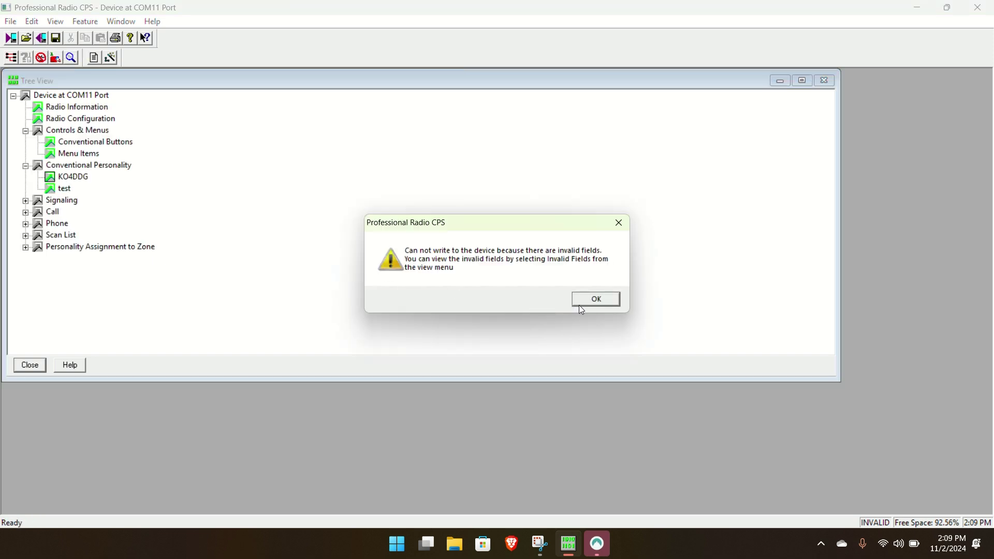
left_click(584, 303)
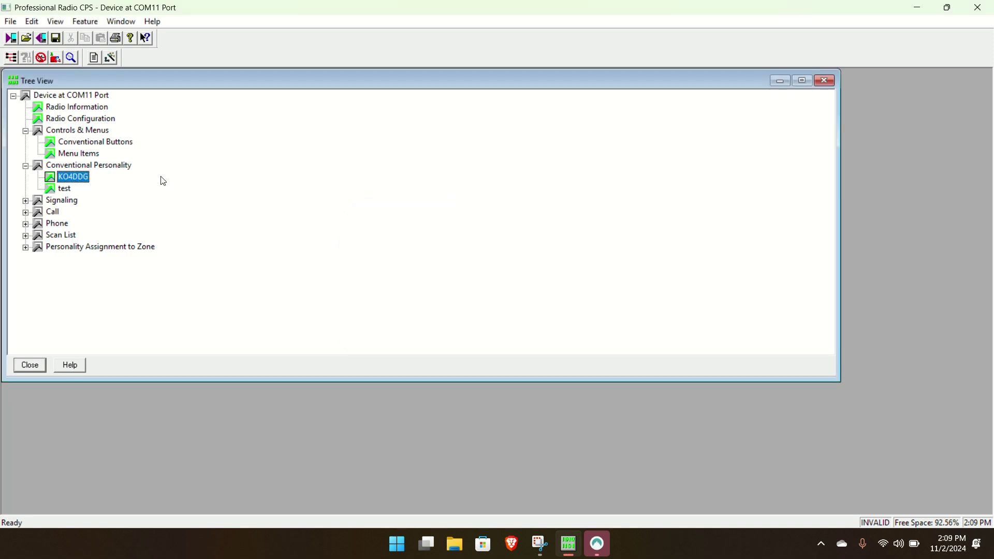
double_click(72, 176)
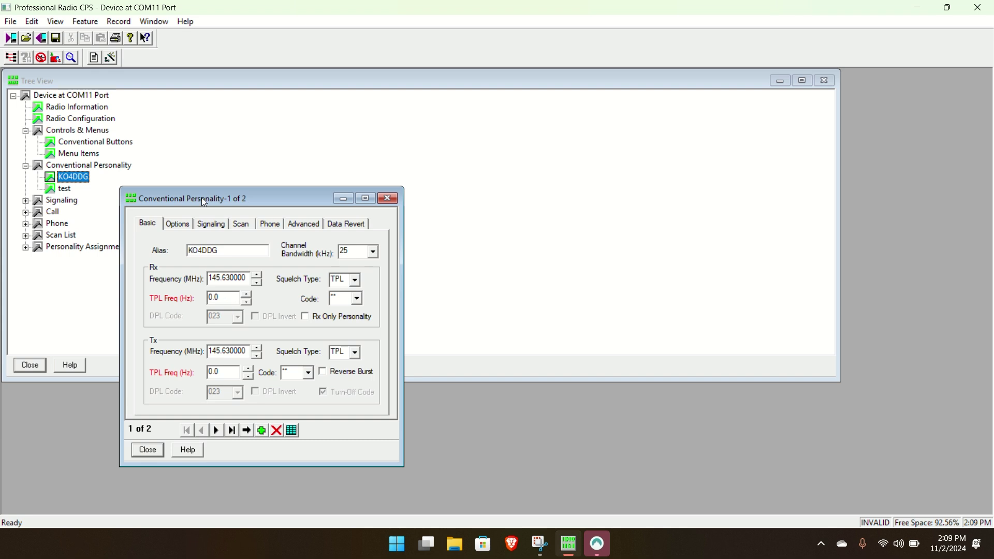
left_click_drag(203, 202, 213, 171)
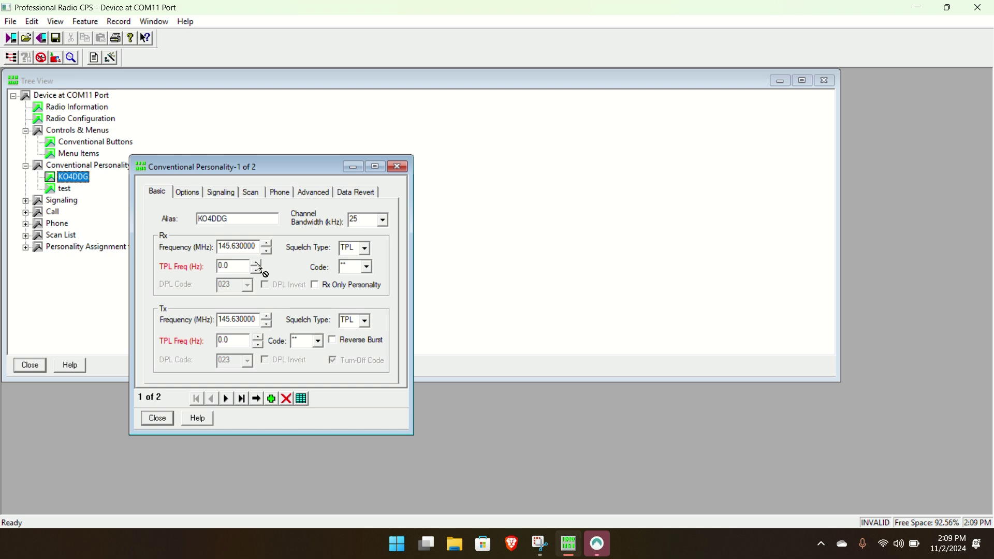
Keep TPL as Rx Squelch Type and step the Rx TPL frequency up to 67.0 Hz (XZ).
left_click(365, 248)
left_click(364, 248)
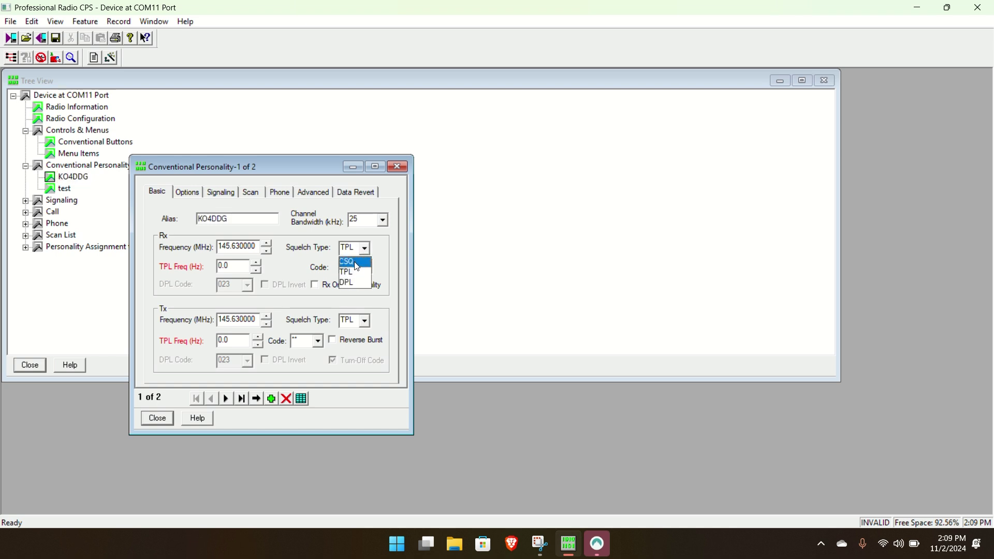
left_click(374, 245)
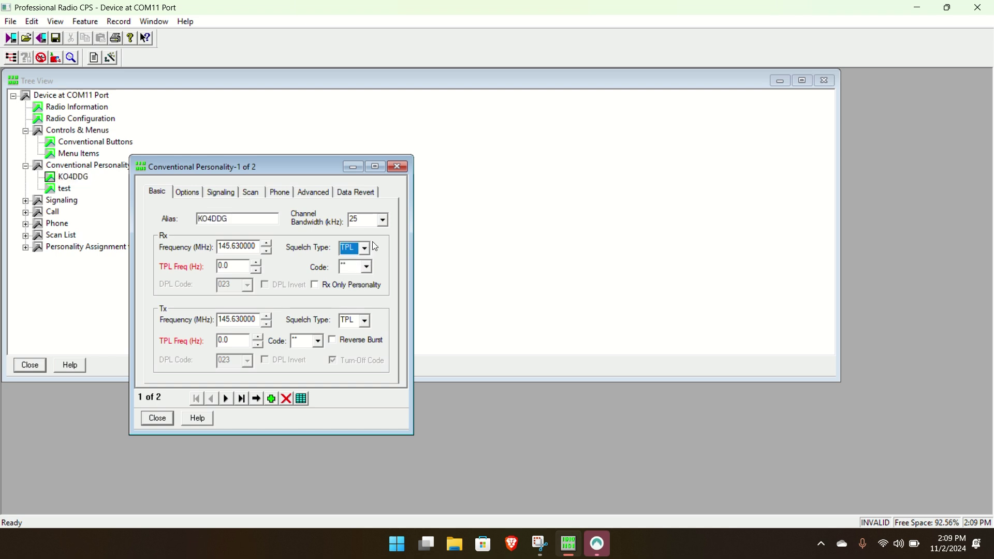
left_click(257, 263)
Bump Tx TPL to 67.0, then reset both Rx and Tx TPL frequencies to 0.0 and close.
left_click(257, 337)
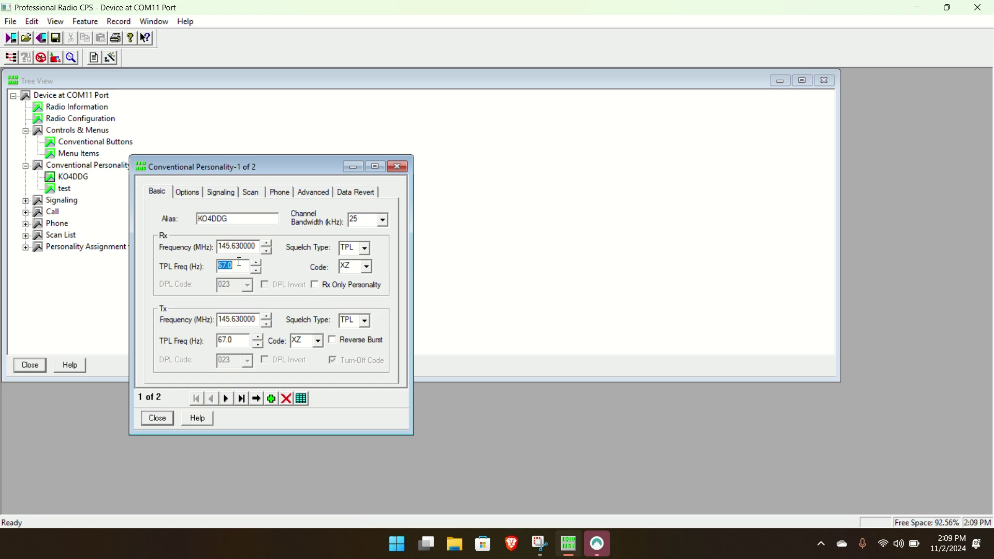
key("BackSpace")
type("0")
left_click(220, 345)
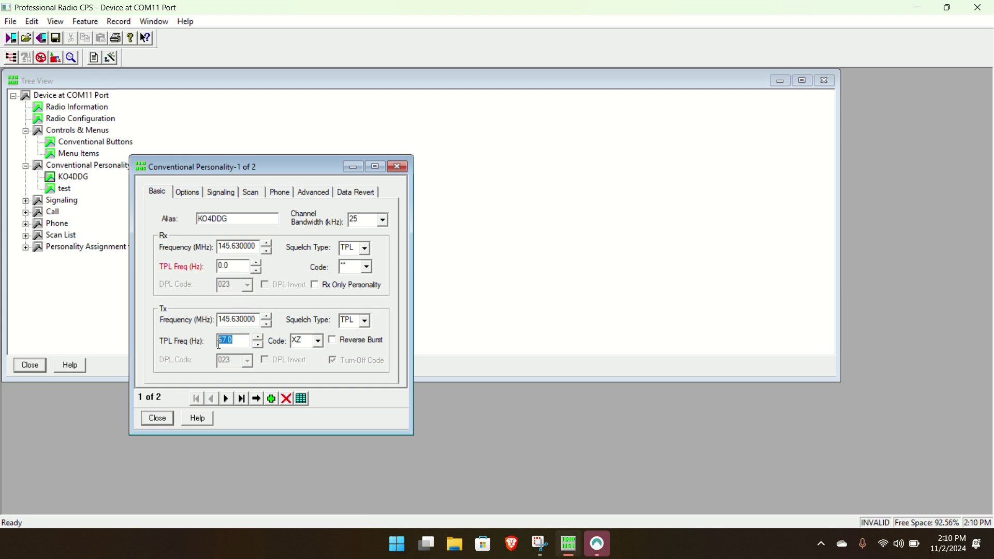
key("BackSpace")
type("0.0")
left_click(163, 415)
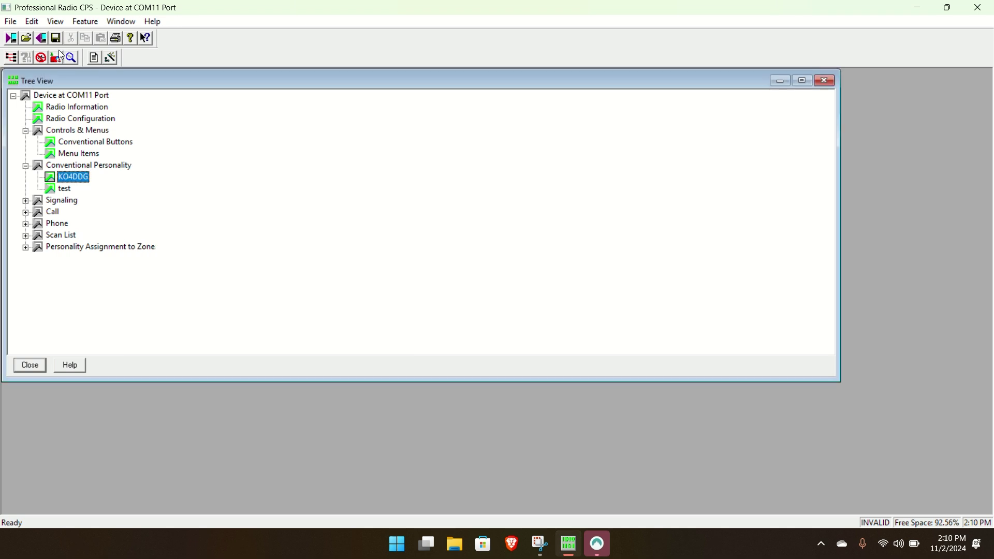
Try writing to the radio, dismiss the invalid-fields warning, and reopen KO4DDG.
left_click(41, 39)
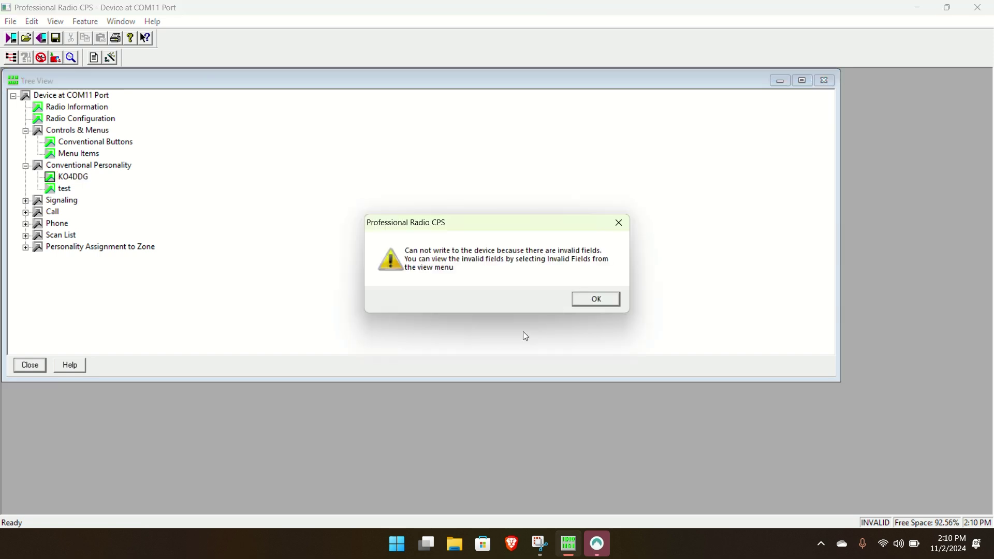
left_click(583, 300)
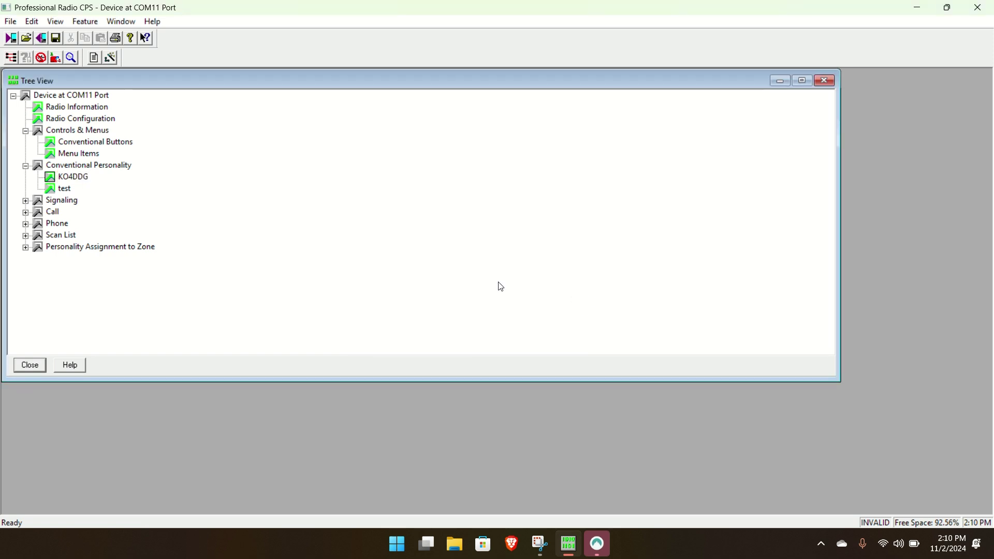
double_click(66, 176)
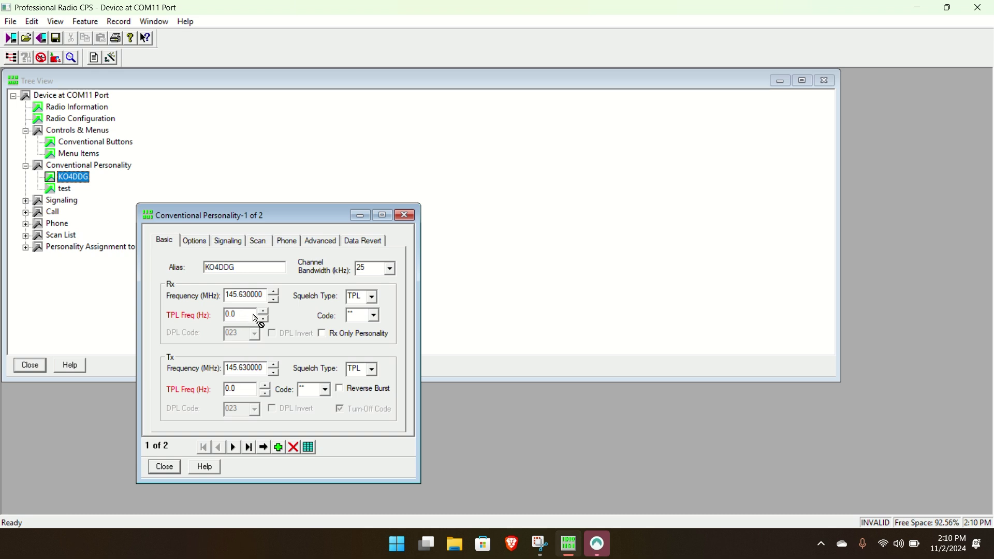
Set both Rx Code and Tx Code to ZZ (91.5 Hz) and close the personality.
left_click(365, 315)
scroll(365, 340, "down", 2)
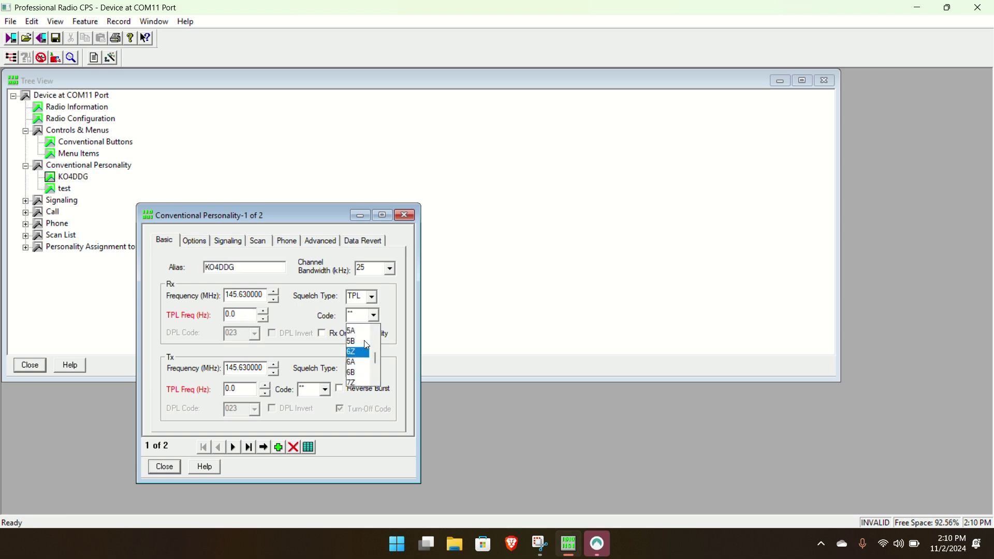
scroll(362, 357, "up", 5)
left_click(358, 379)
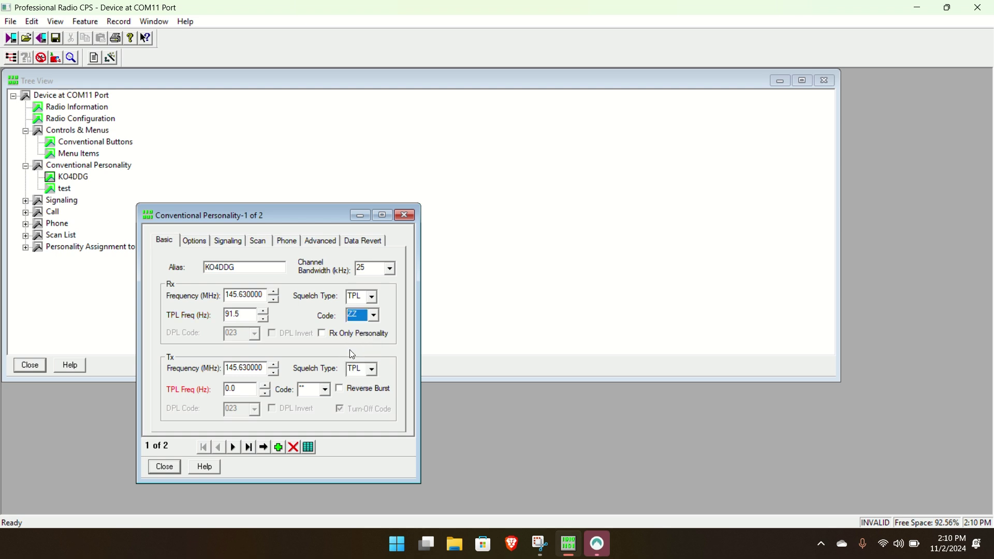
left_click(322, 391)
scroll(316, 409, "up", 5)
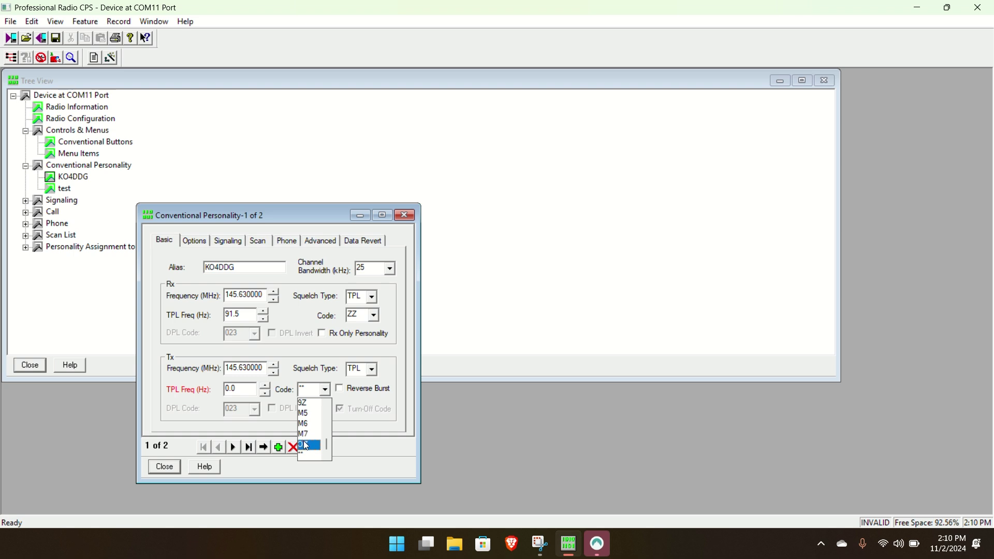
scroll(306, 435, "up", 3)
scroll(312, 429, "down", 2)
left_click(310, 438)
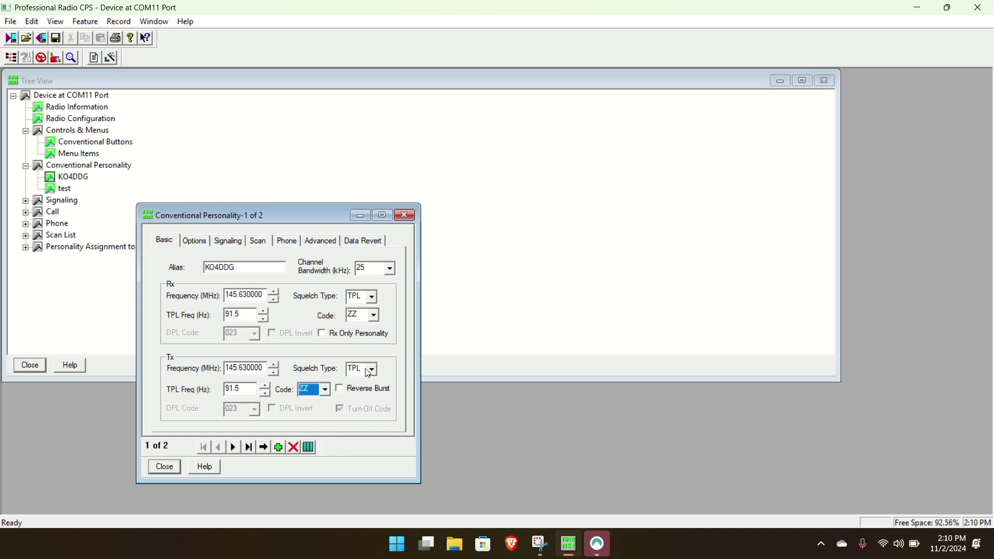
left_click(164, 467)
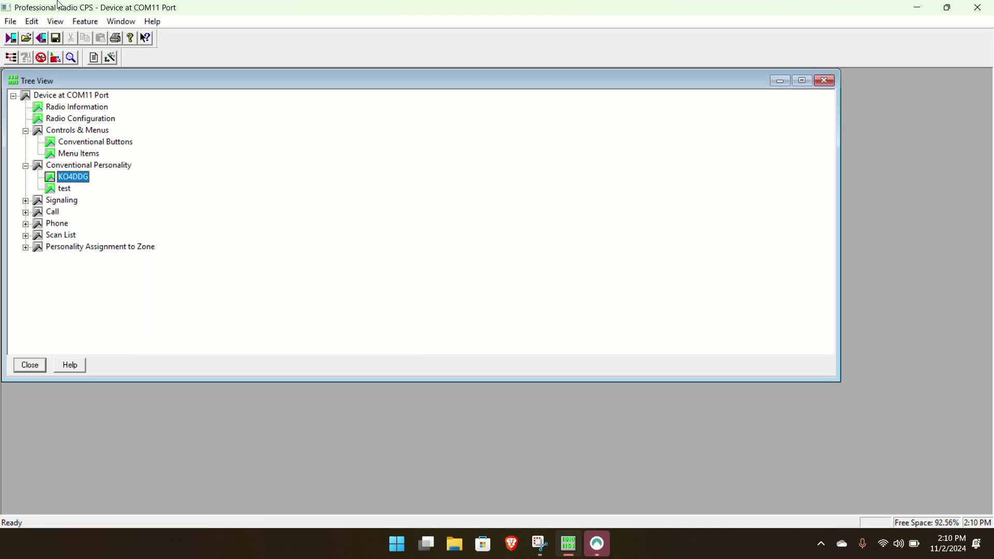
Write the codeplug with KO4DDG's ZZ tone to the radio, then expand Signaling.
left_click(41, 39)
left_click(26, 202)
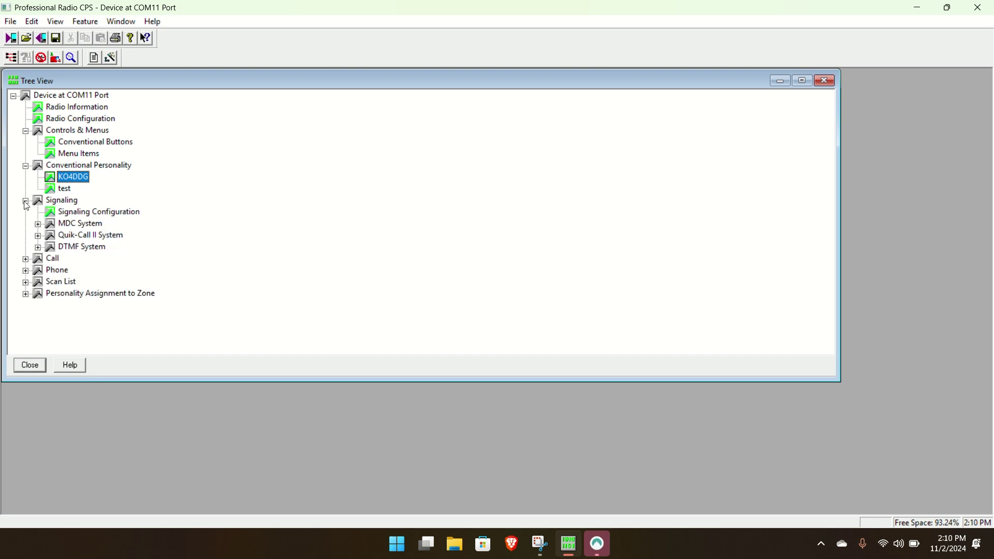
Expand MDC System, Quik-Call II, DTMF System and Call, check Call List, then expand MDC Call.
left_click(81, 213)
double_click(79, 224)
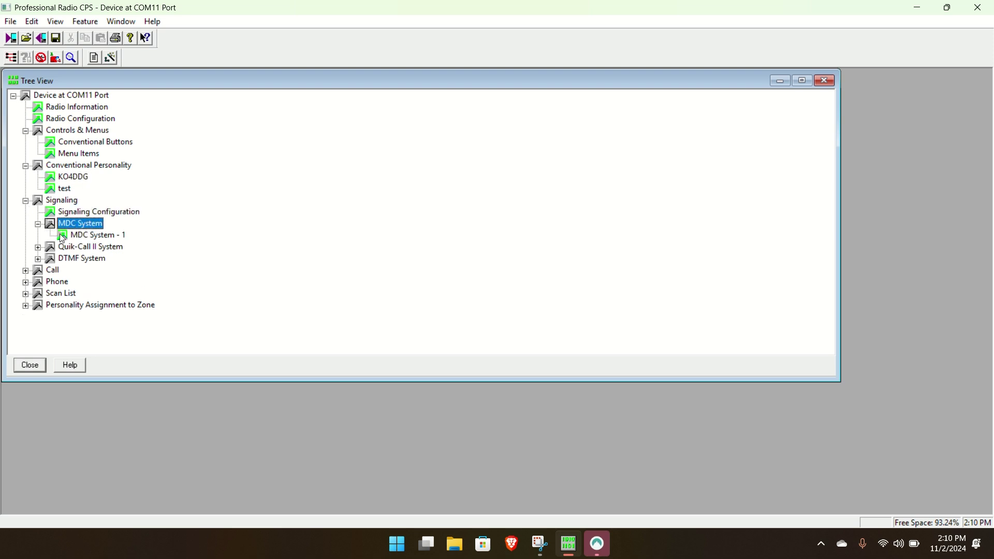
left_click(37, 248)
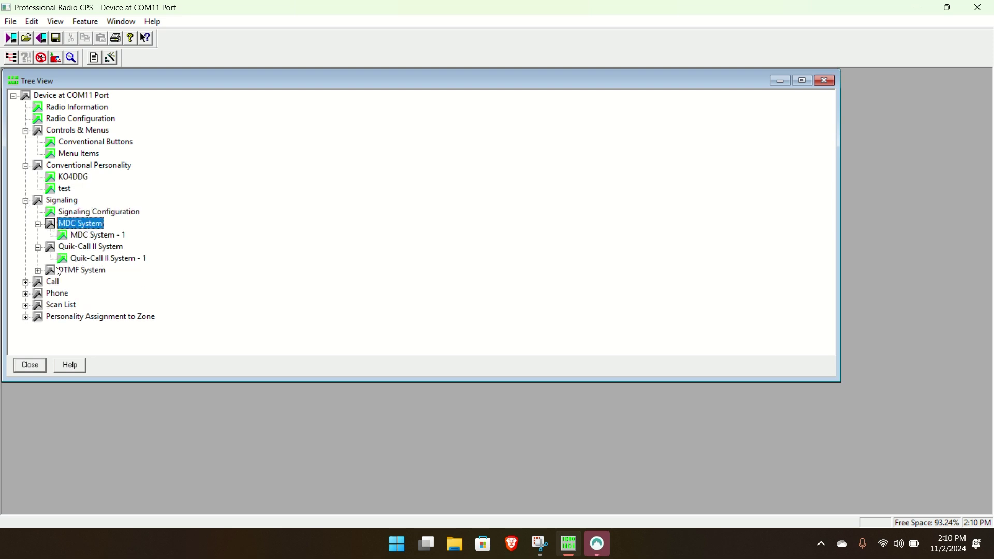
left_click(38, 271)
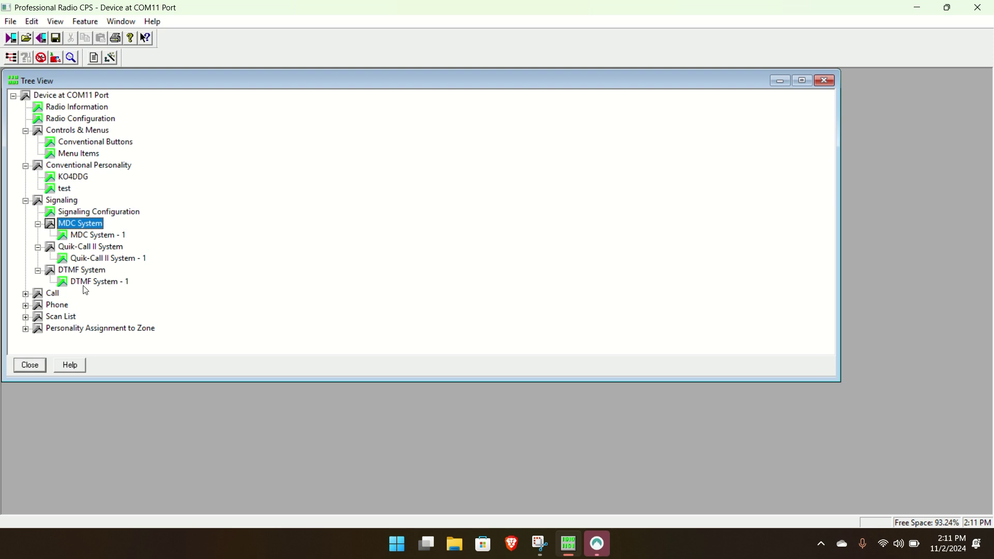
left_click(27, 296)
scroll(29, 299, "down", 1)
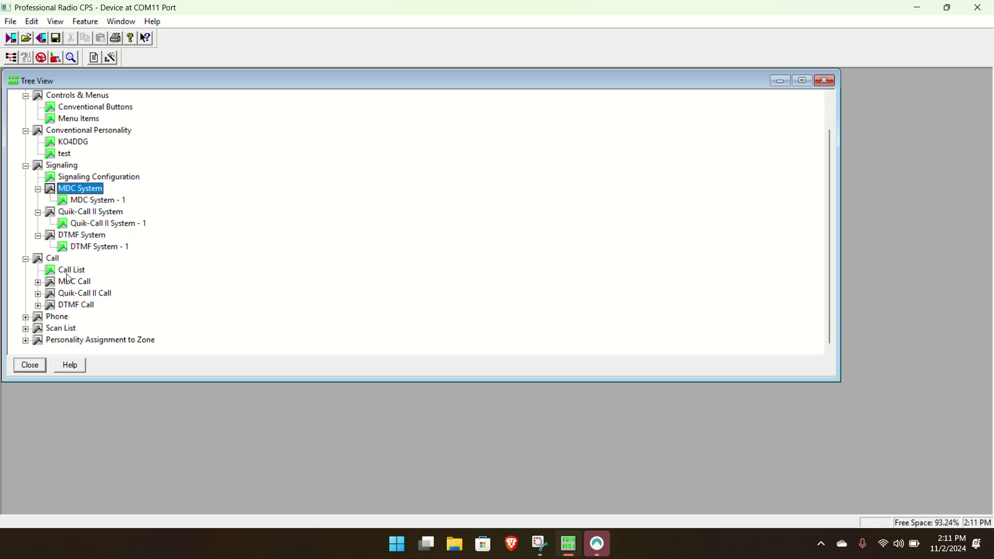
double_click(68, 270)
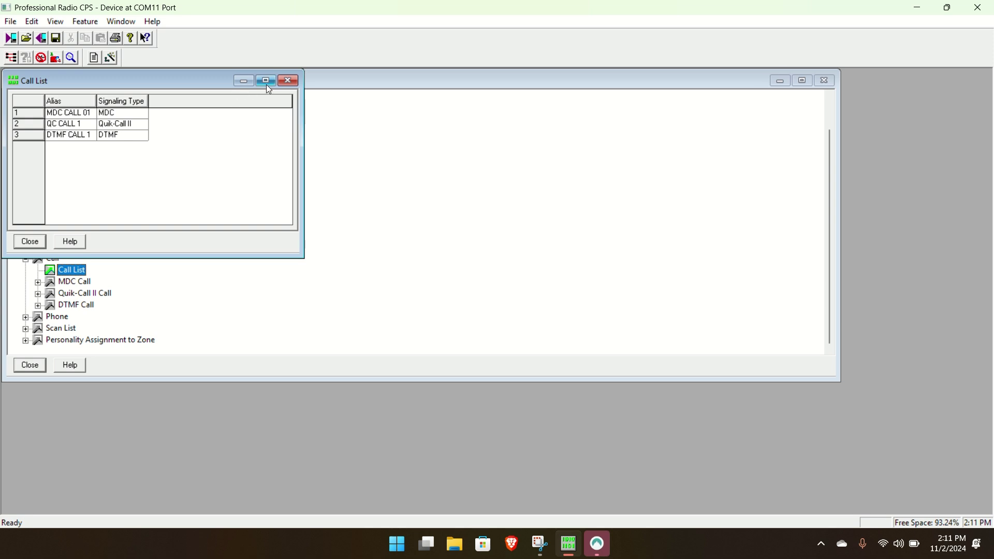
left_click(288, 81)
double_click(71, 284)
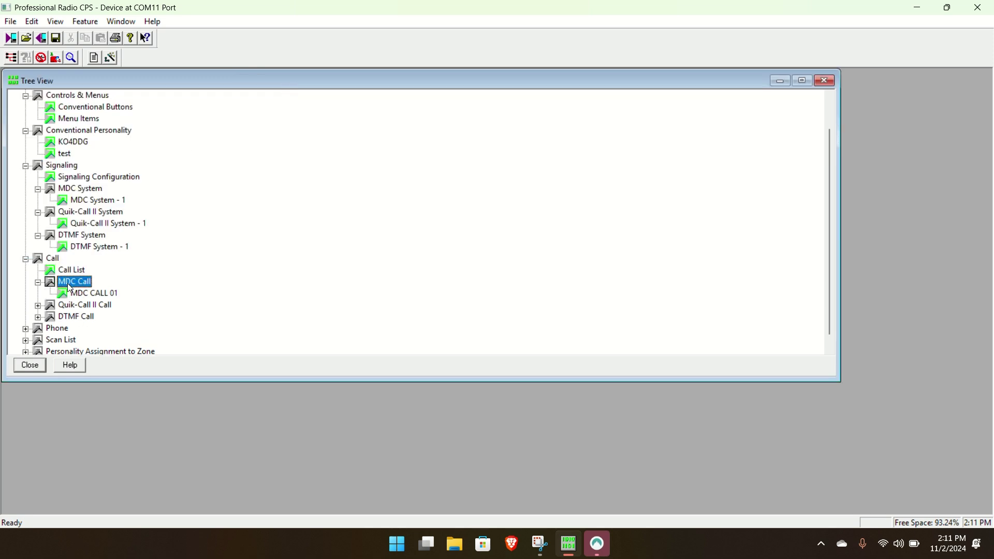